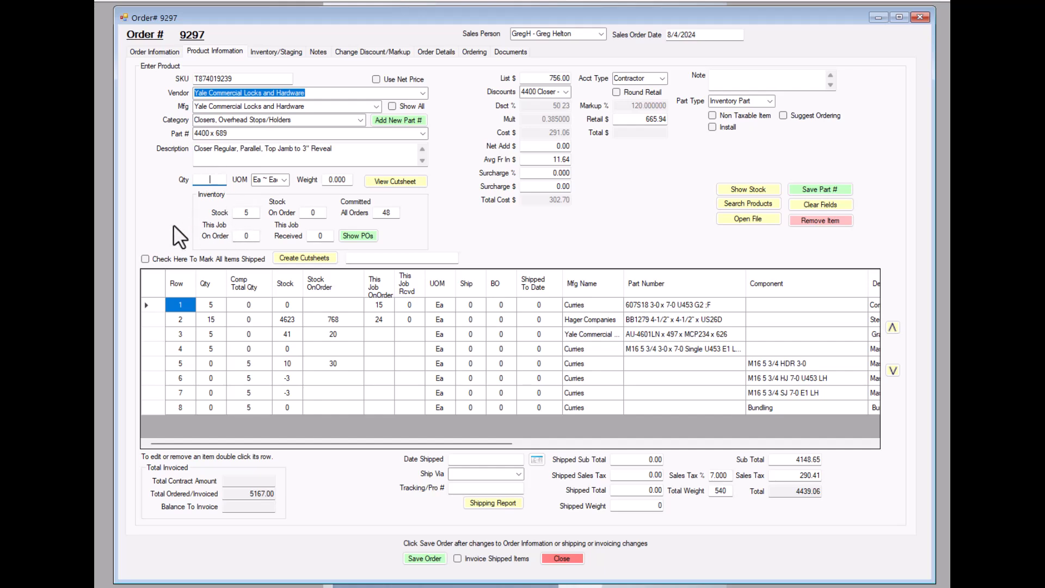
# Enter a quantity of 4 for the 4400 x 689 closer, and replace it with 10.
pyautogui.write('4')
pyautogui.press('Tab')
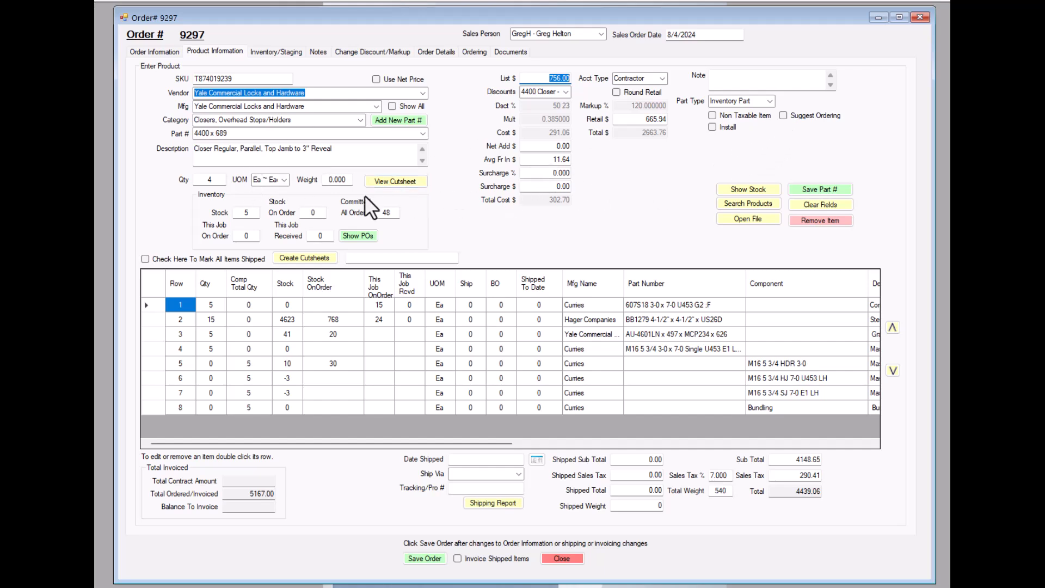
pyautogui.click(203, 181)
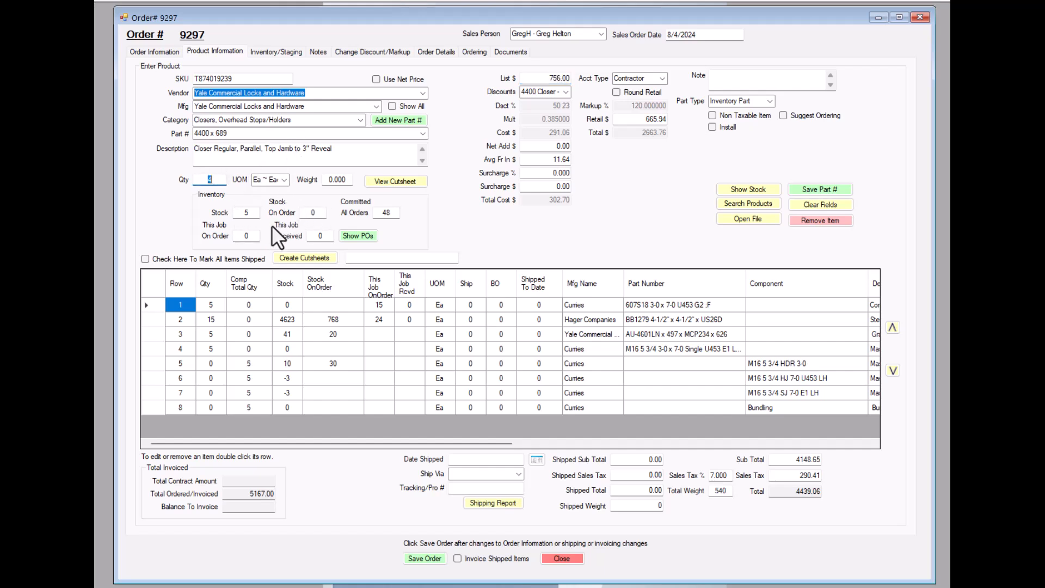
pyautogui.write('10')
pyautogui.click(253, 213)
pyautogui.click(159, 51)
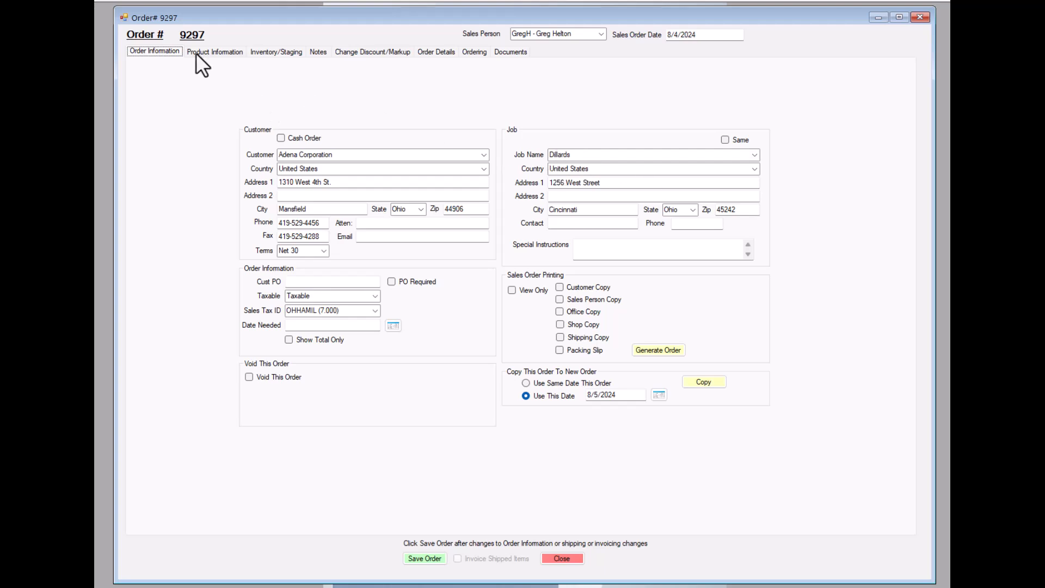
pyautogui.click(213, 51)
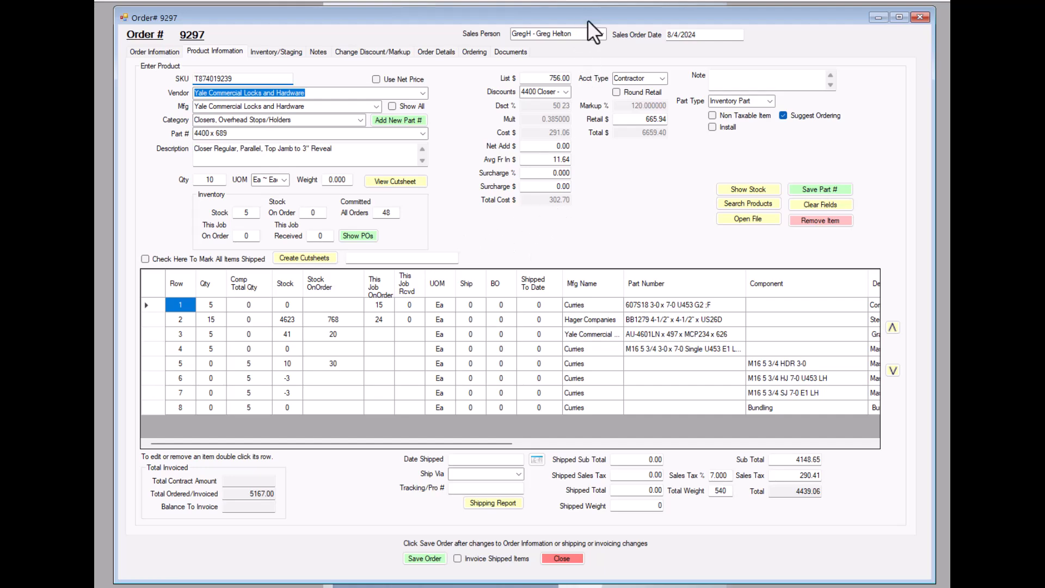
pyautogui.click(877, 18)
# Set the closer's quantity to 4, toggle its Suggest Ordering option, and minimize the order.
pyautogui.moveTo(201, 179); pyautogui.dragTo(230, 179)
pyautogui.write('4')
pyautogui.click(783, 115)
pyautogui.click(877, 17)
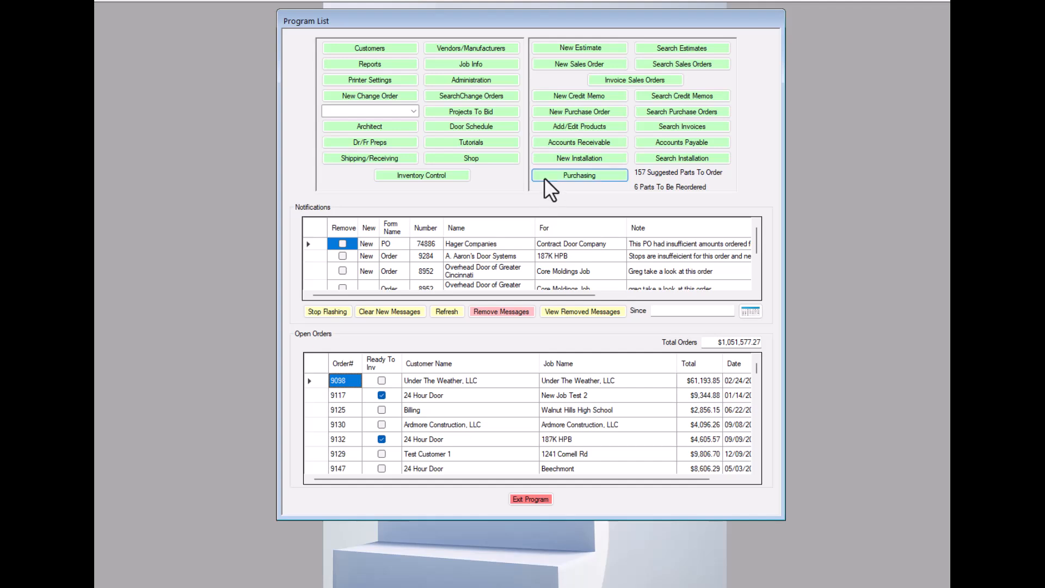
# Look up the Reorder Qty field in the Add/Edit Products form, and close the form.
pyautogui.click(577, 125)
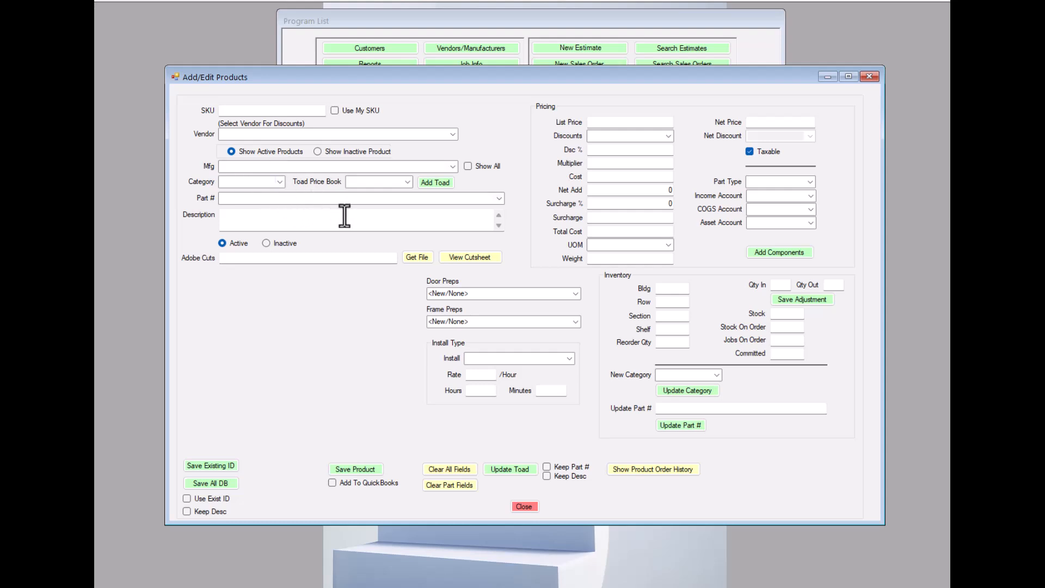
pyautogui.click(672, 343)
pyautogui.click(827, 76)
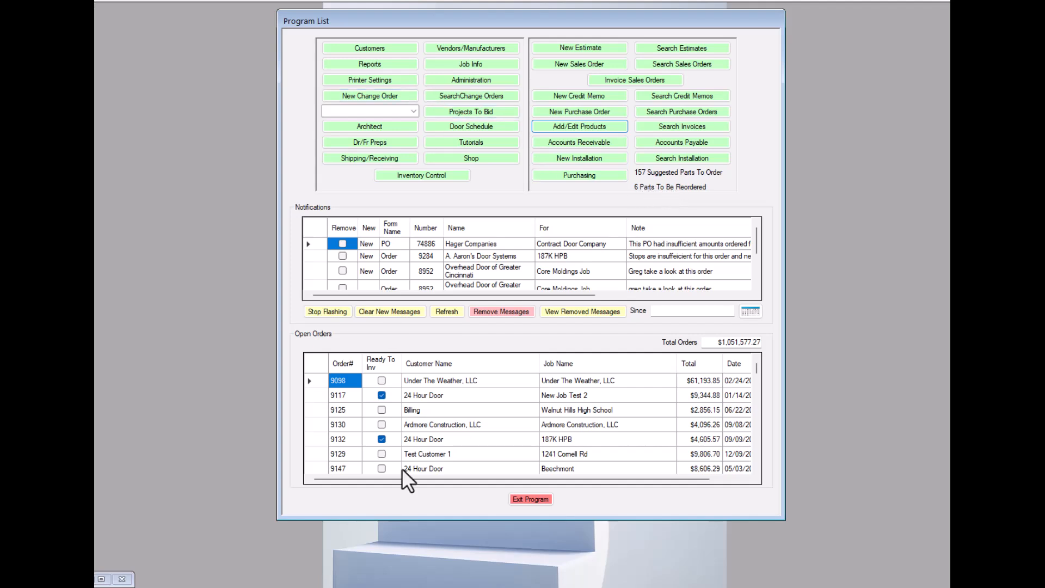
pyautogui.click(579, 126)
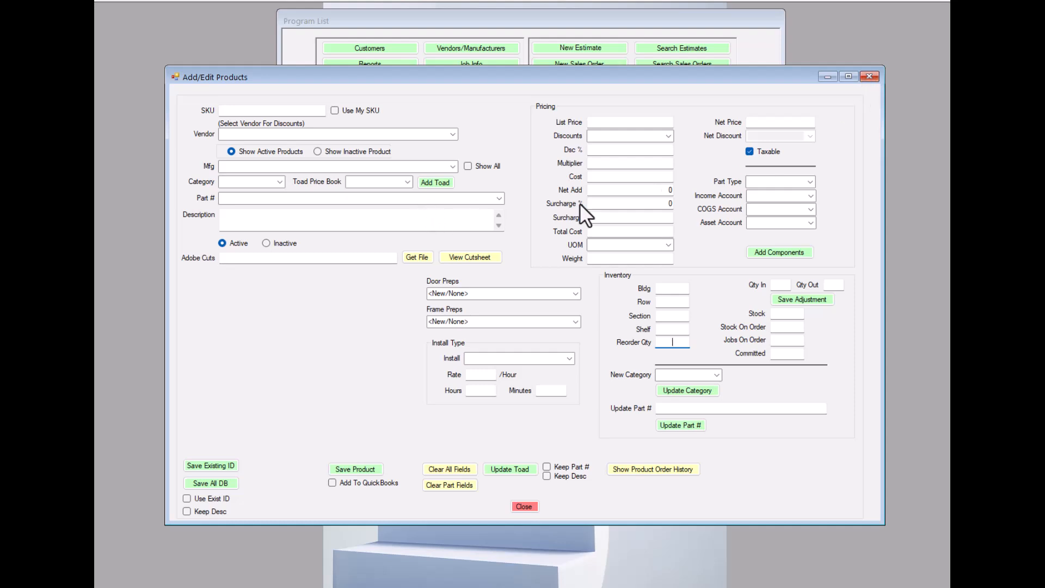
pyautogui.click(870, 77)
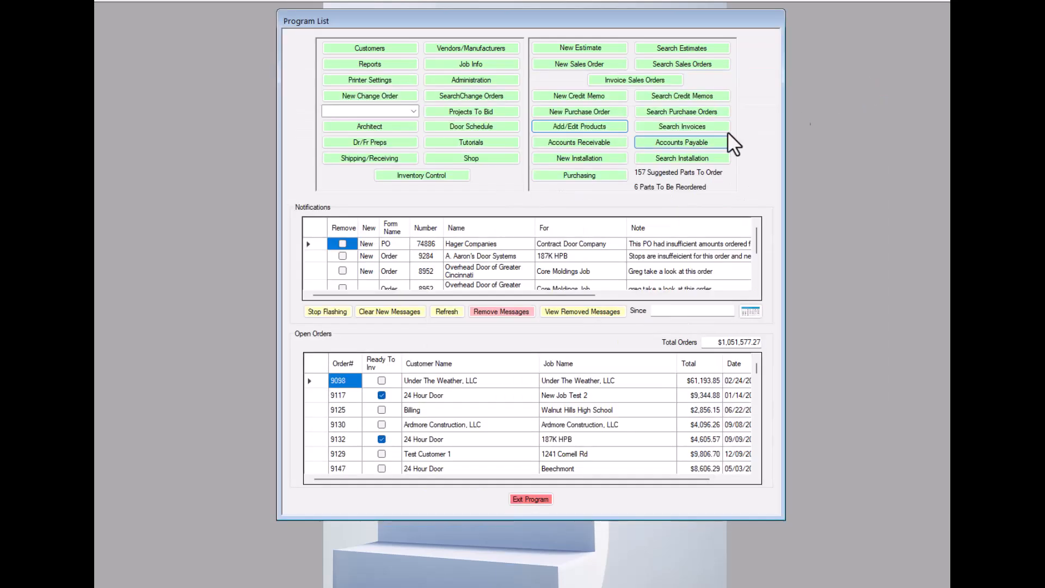
# Load all part numbers for manufacturer Yale Commercial Locks and Hardware in Inventory Control.
pyautogui.click(424, 175)
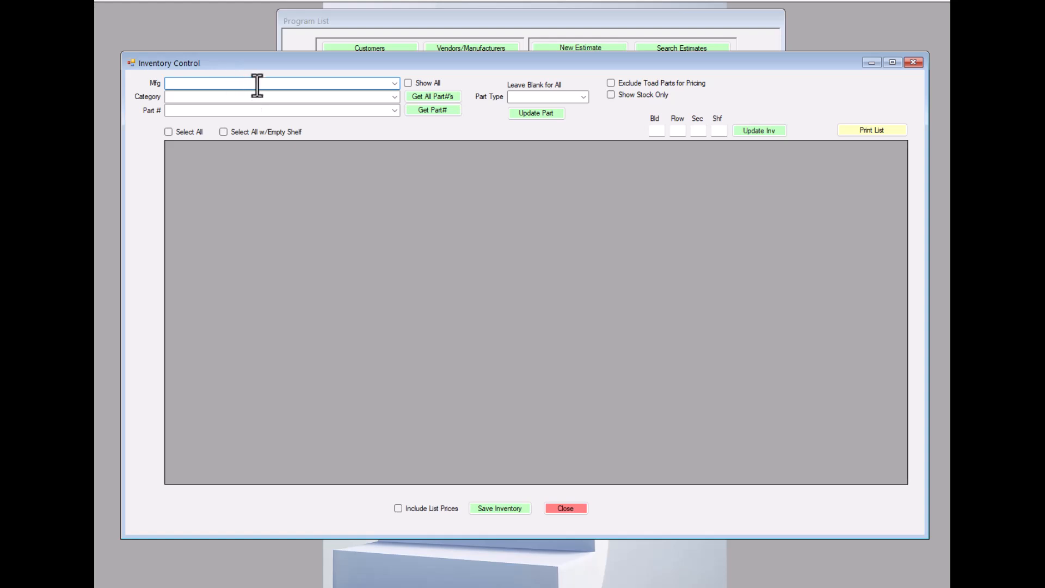
pyautogui.write('Y')
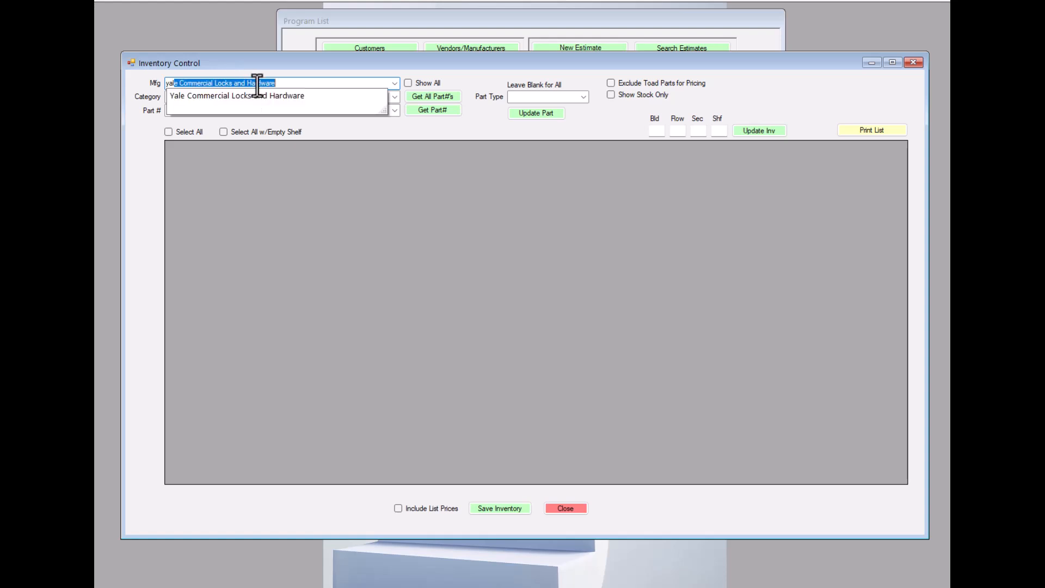
pyautogui.press('Tab')
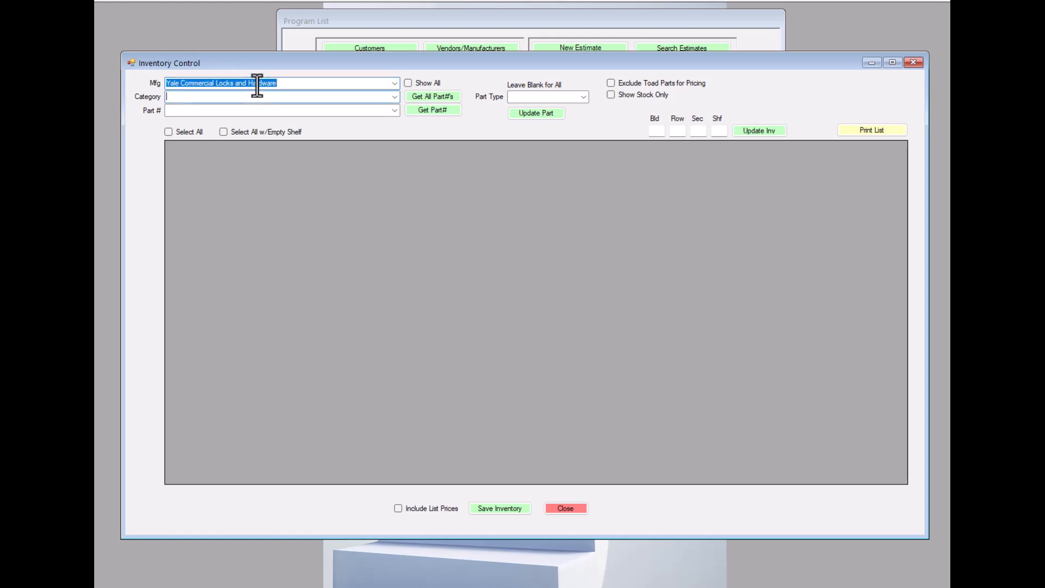
pyautogui.click(436, 95)
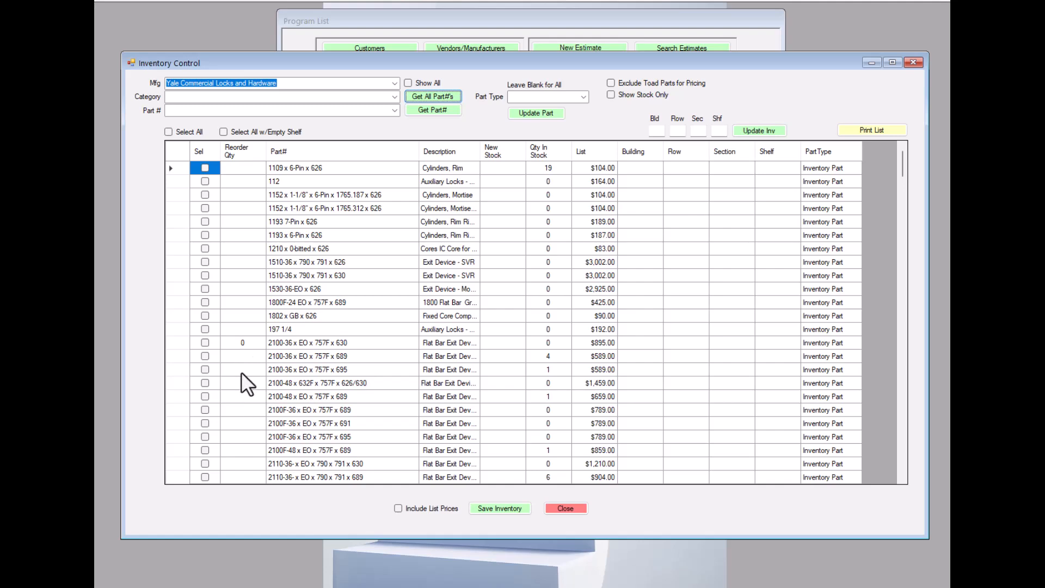
# Set the reorder quantity of part 2100-36 x EO x 757F x 630 to 10.
pyautogui.scroll(-12, 238, 368)
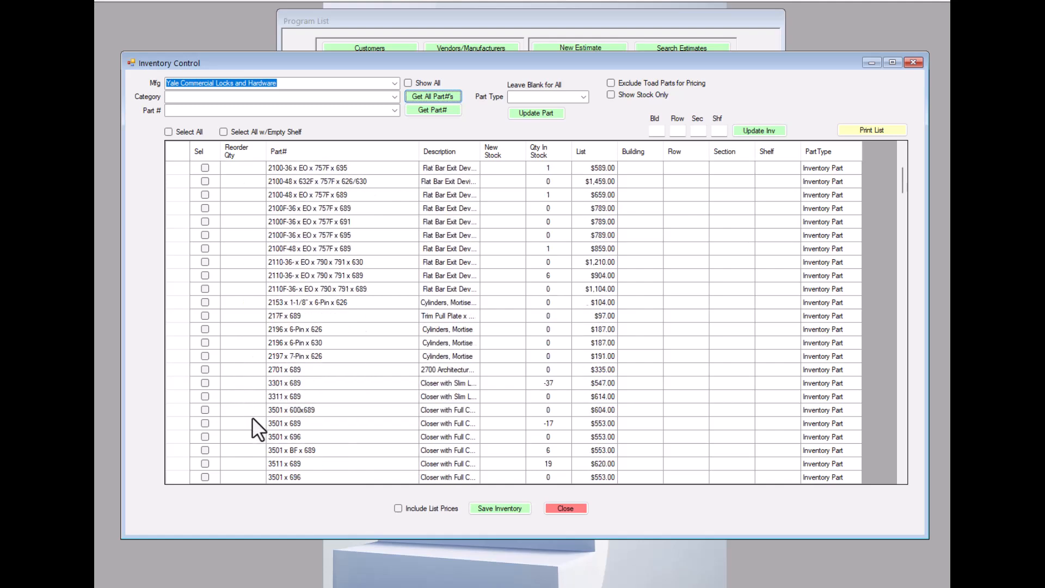
pyautogui.scroll(-3, 255, 422)
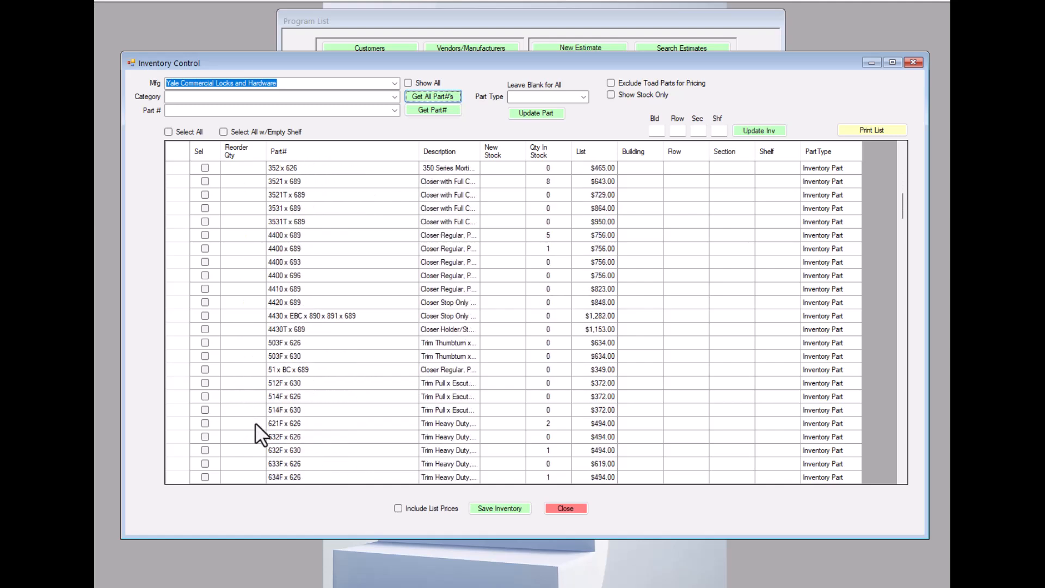
pyautogui.scroll(5, 260, 318)
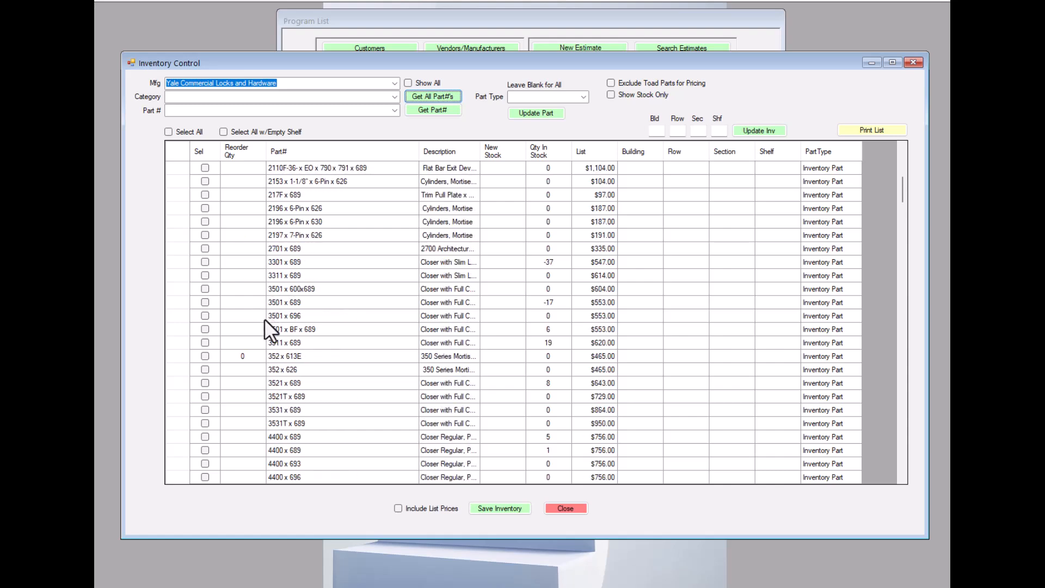
pyautogui.scroll(6, 263, 321)
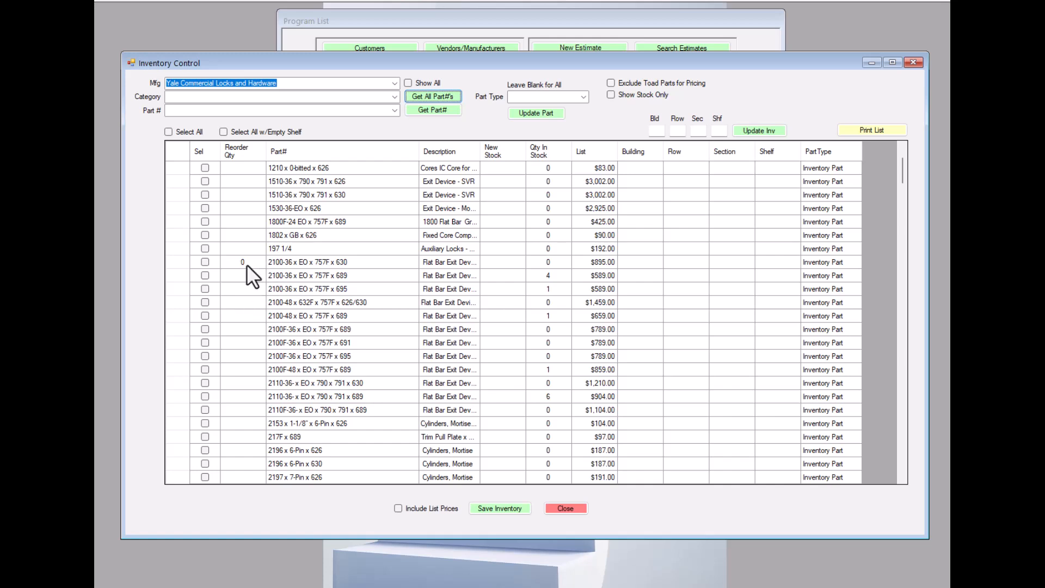
pyautogui.click(246, 264)
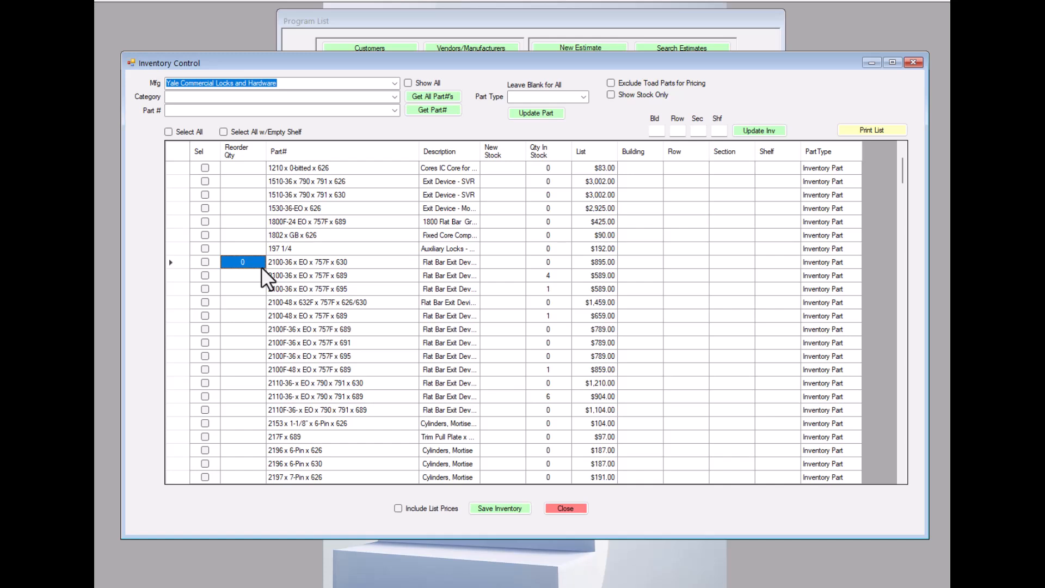
pyautogui.write('1')
# Copy the reorder quantity 10 into the seven parts directly below, through 2100F-36 x EO x 757F x 695.
pyautogui.moveTo(253, 263); pyautogui.dragTo(223, 261)
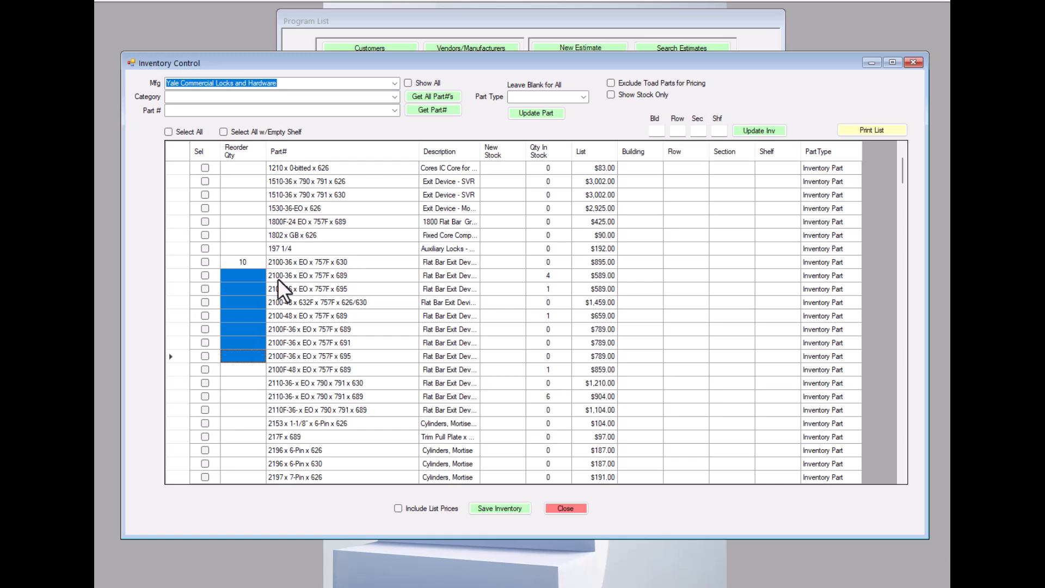
pyautogui.hotkey('ctrl', 'v')
pyautogui.scroll(-3, 301, 325)
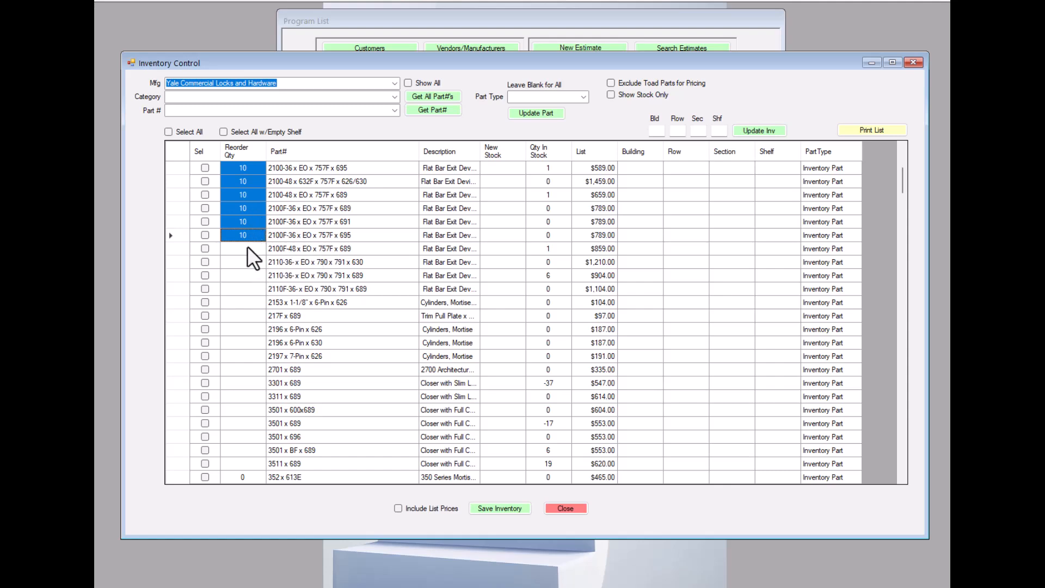
pyautogui.scroll(2, 262, 263)
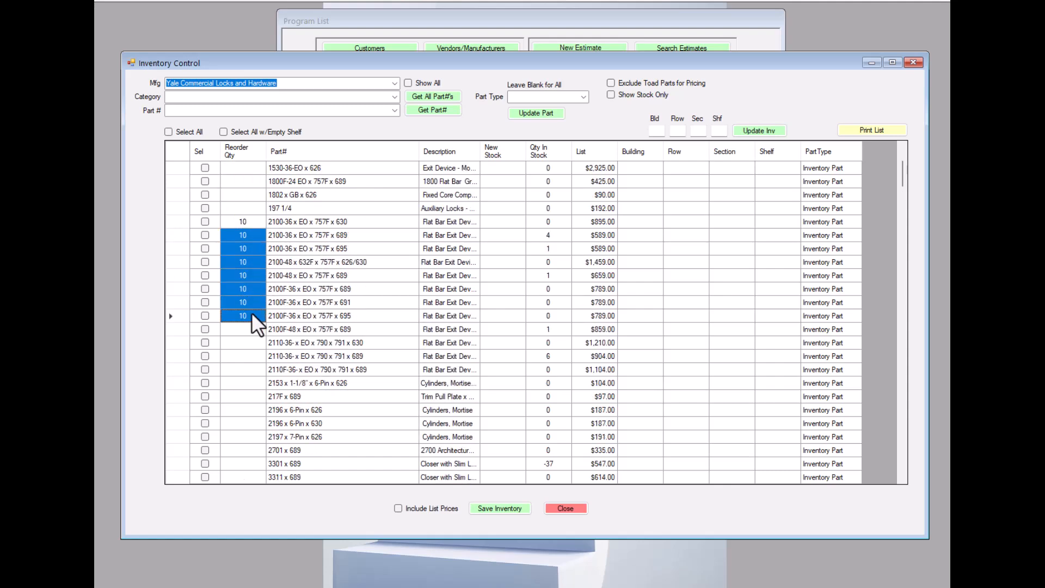
# Try selecting the Reorder Qty cells from 2100F-48 x EO x 757F x 689 through 2197 x 7-Pin x 626 as one block.
pyautogui.scroll(-2, 262, 284)
pyautogui.scroll(-1, 272, 238)
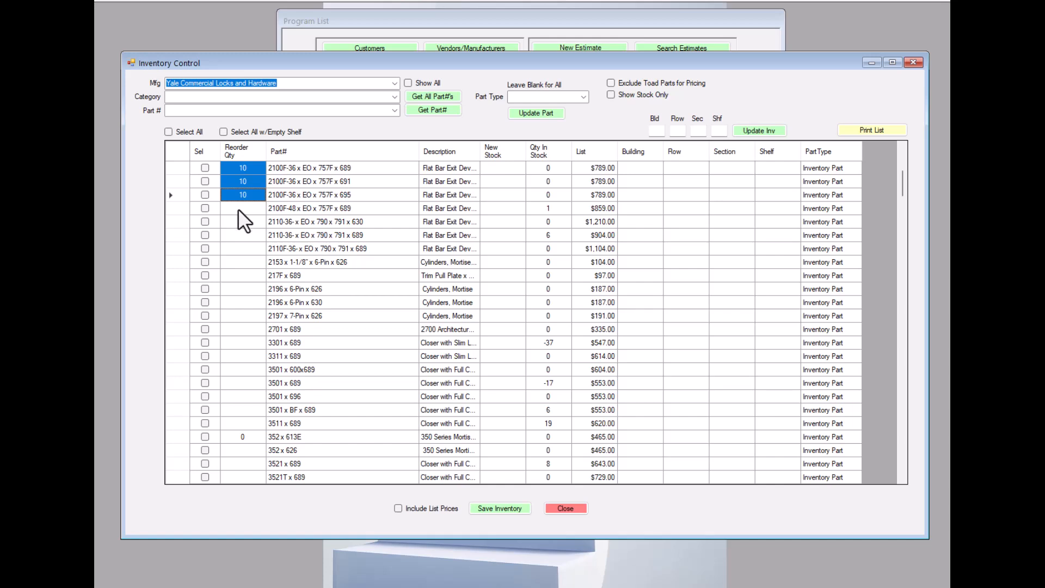
pyautogui.click(238, 208)
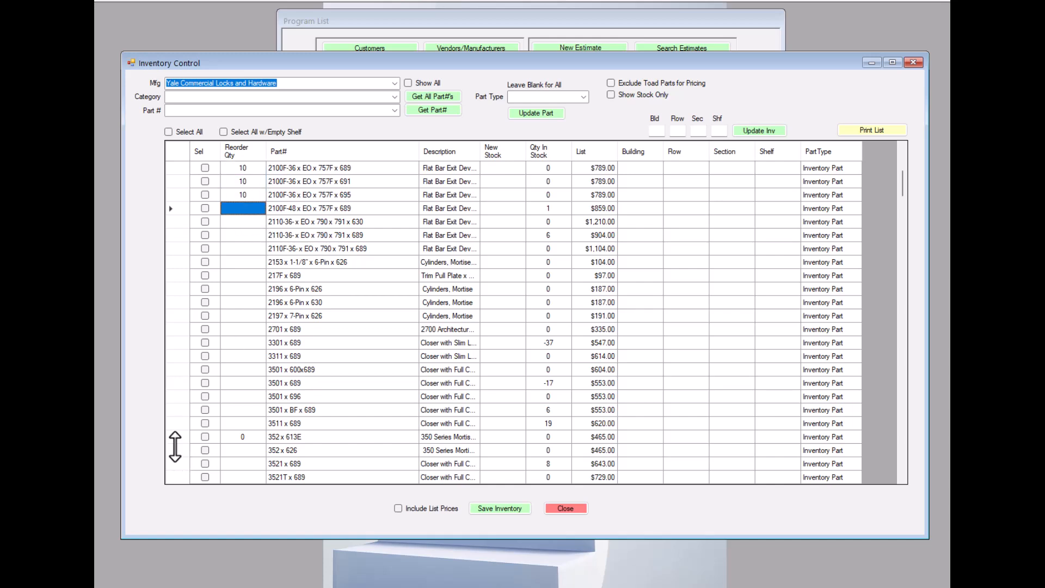
pyautogui.keyDown('shift'); pyautogui.click(244, 314); pyautogui.keyUp('shift')
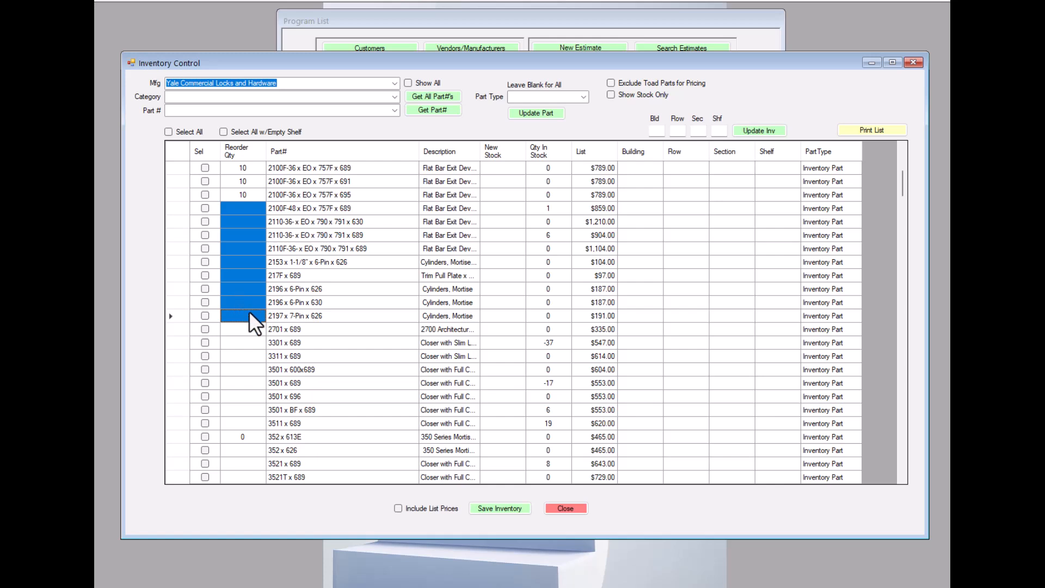
pyautogui.click(243, 328)
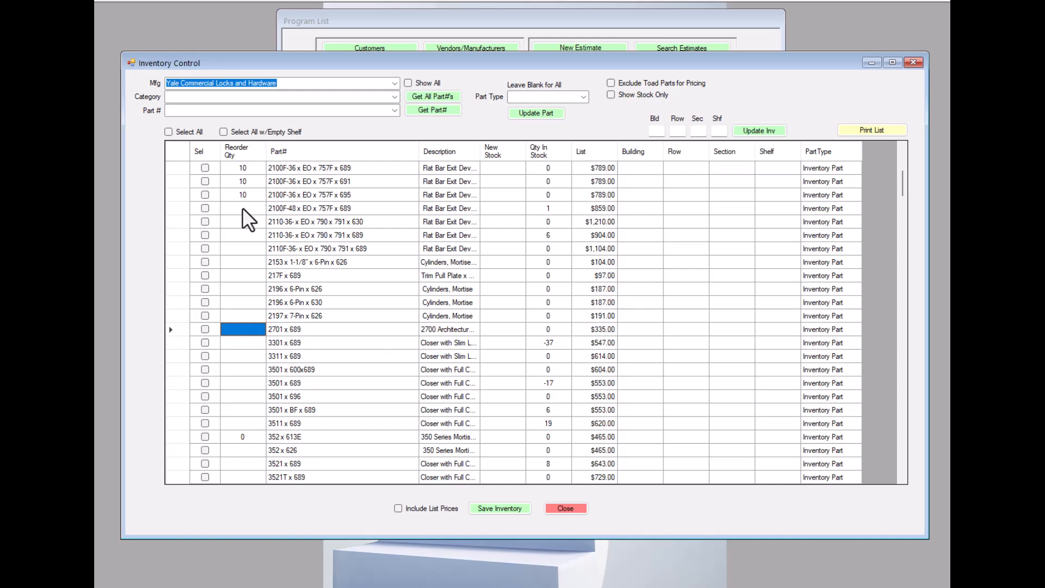
# Fill reorder quantity 10 for 2100F-48, 2110-36 x 689, 2196 x 630, 3501 x 600x689, 3501 x BF and 352 x 613E, and minimize Inventory Control.
pyautogui.click(243, 208)
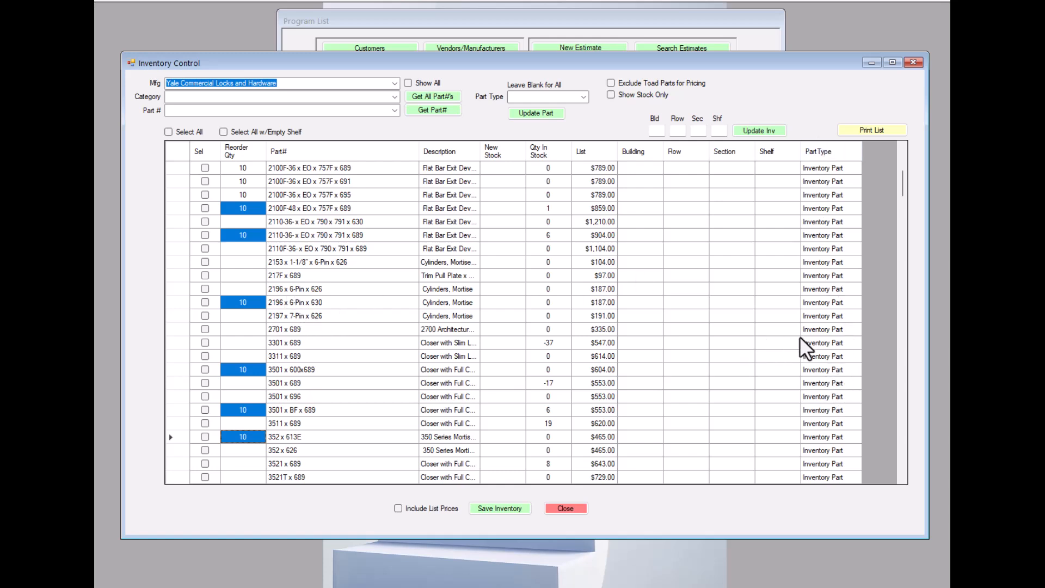
pyautogui.scroll(-7, 803, 341)
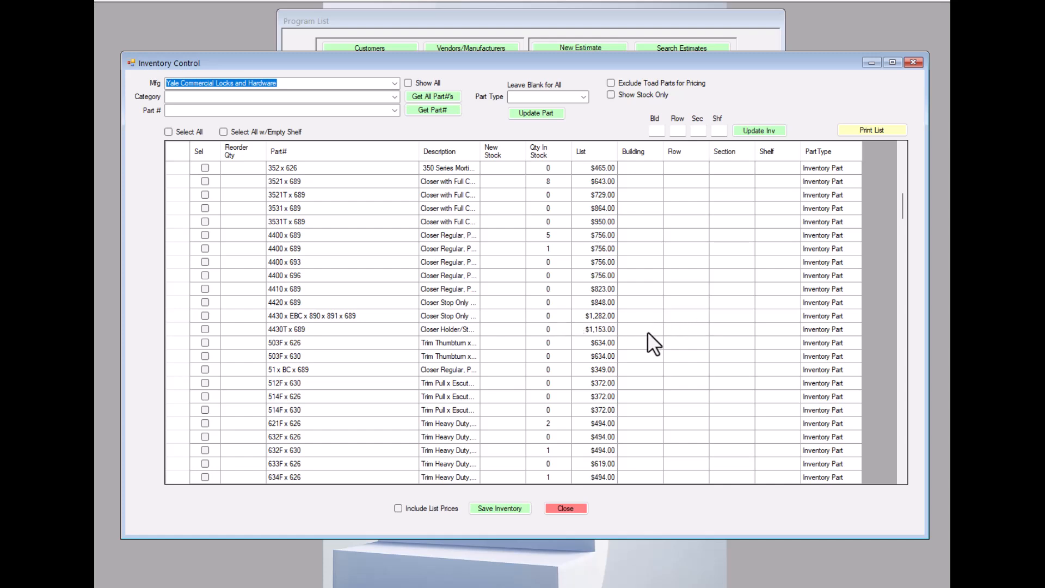
pyautogui.scroll(6, 646, 331)
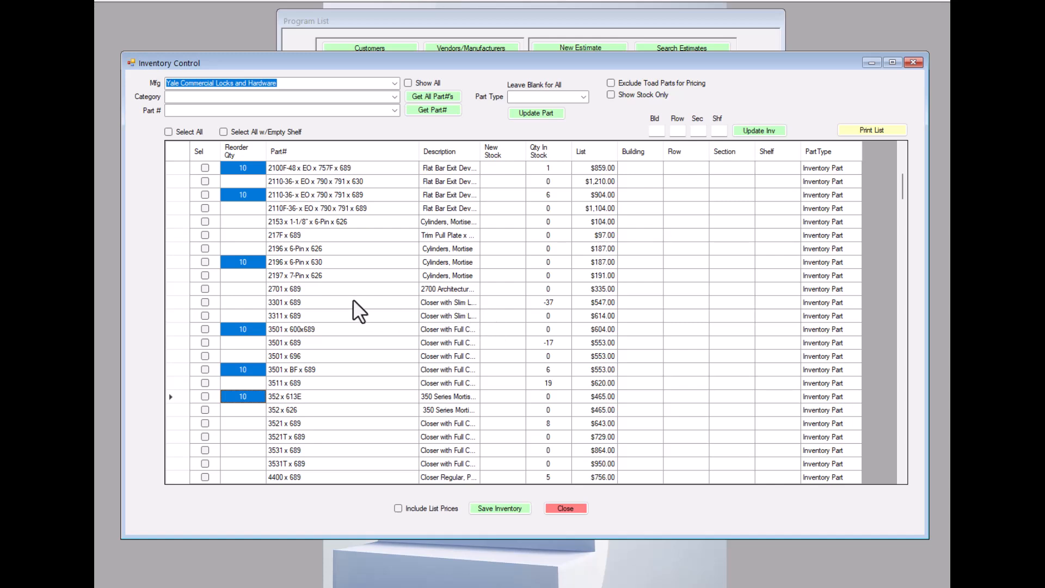
pyautogui.scroll(-1, 358, 304)
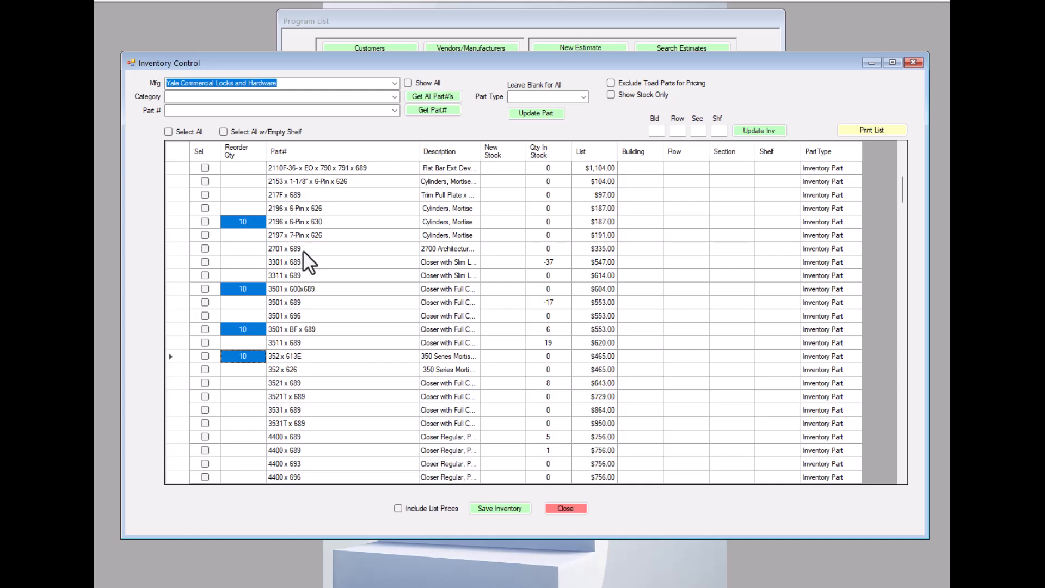
pyautogui.click(870, 63)
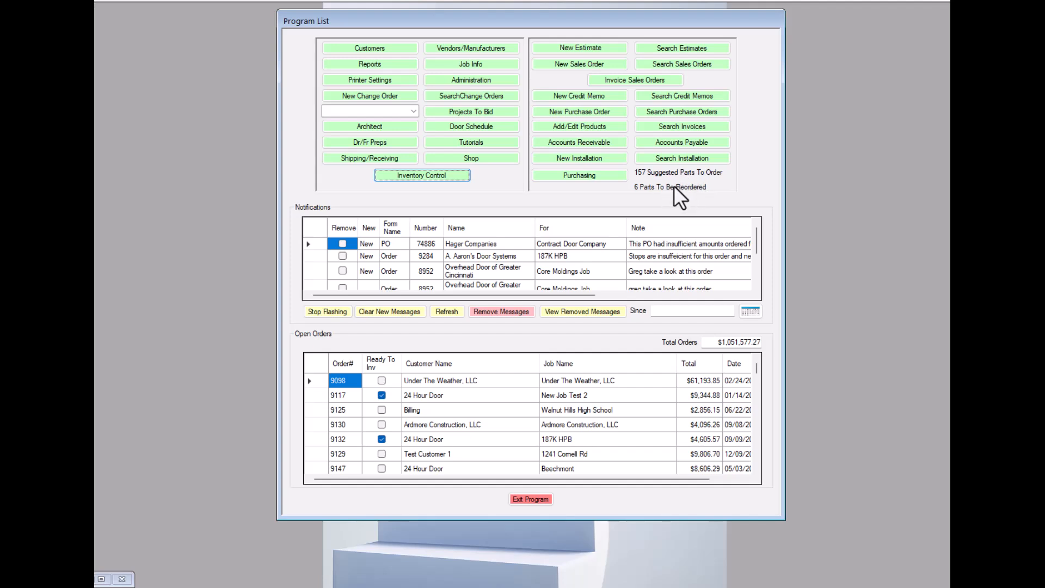
# Open Purchasing, set the ship-to address to Here, and lower the Product Ordering window to uncover the program list.
pyautogui.click(580, 175)
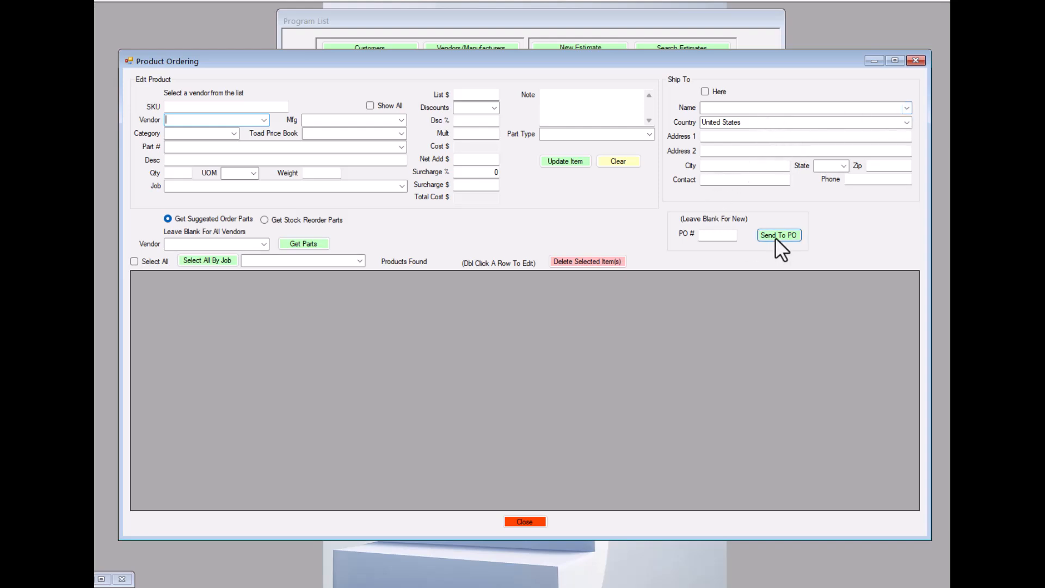
pyautogui.click(906, 109)
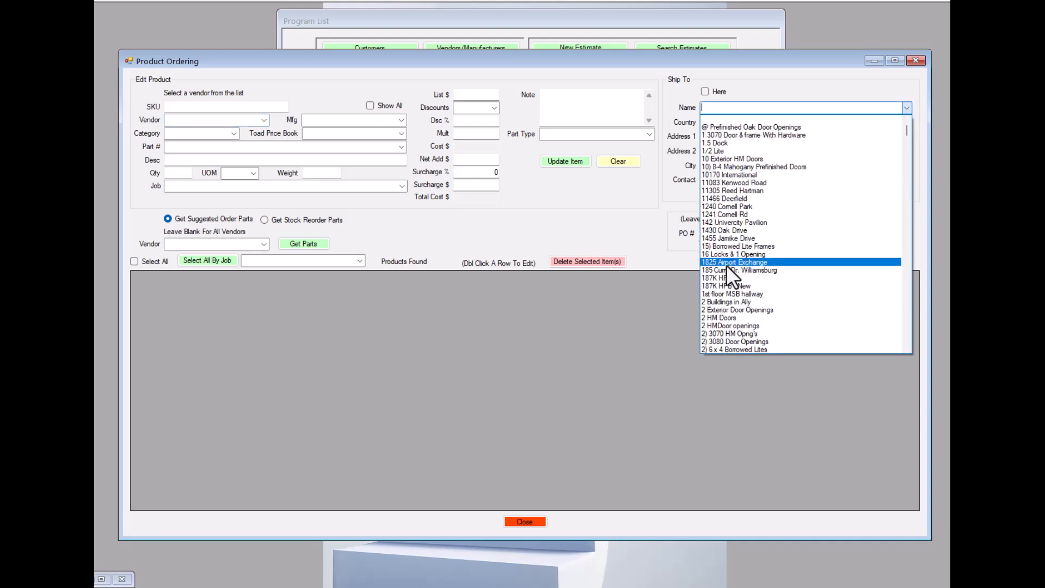
pyautogui.click(906, 107)
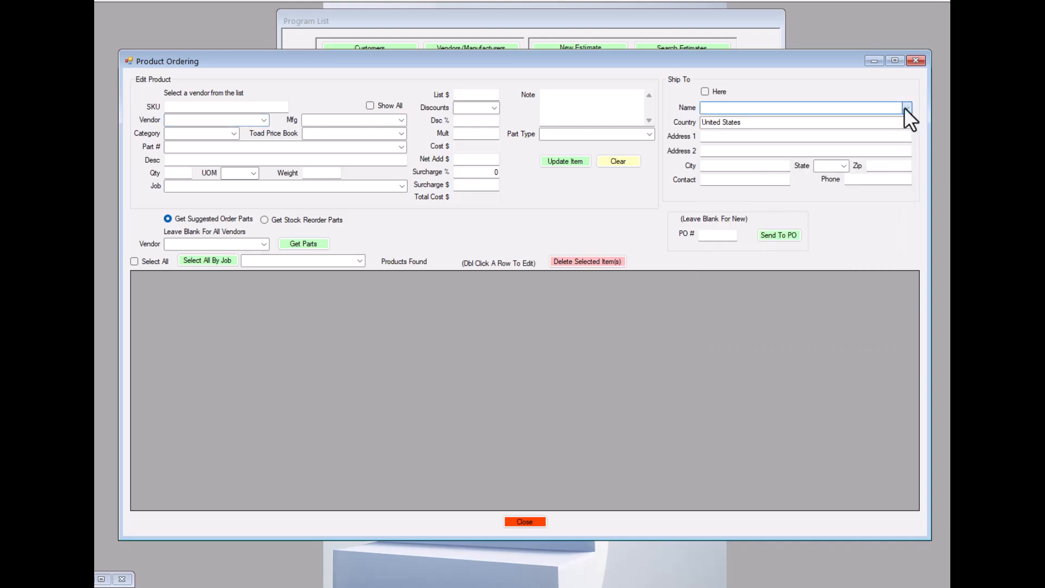
pyautogui.click(705, 91)
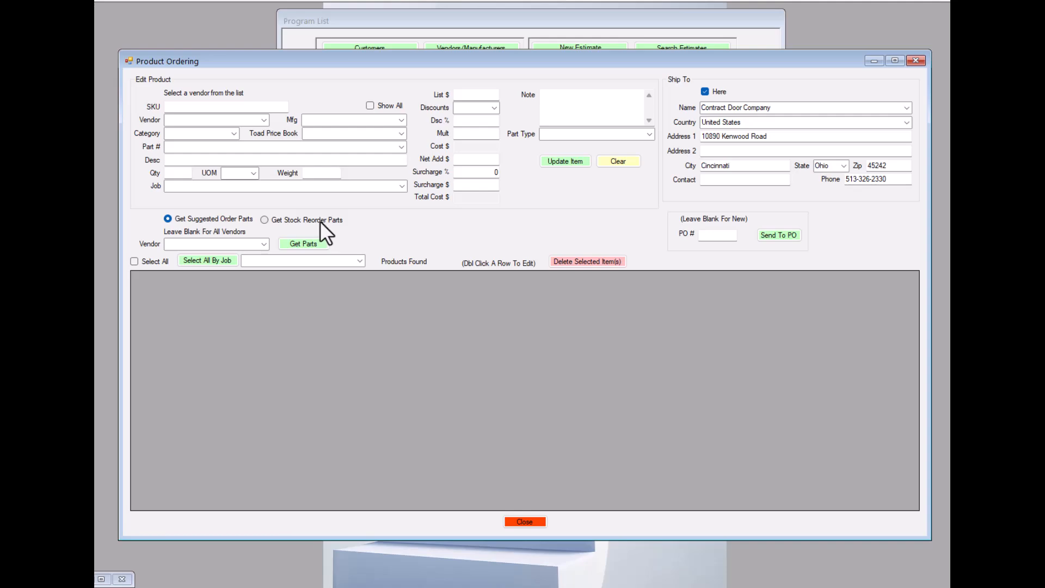
pyautogui.moveTo(644, 60); pyautogui.dragTo(668, 278)
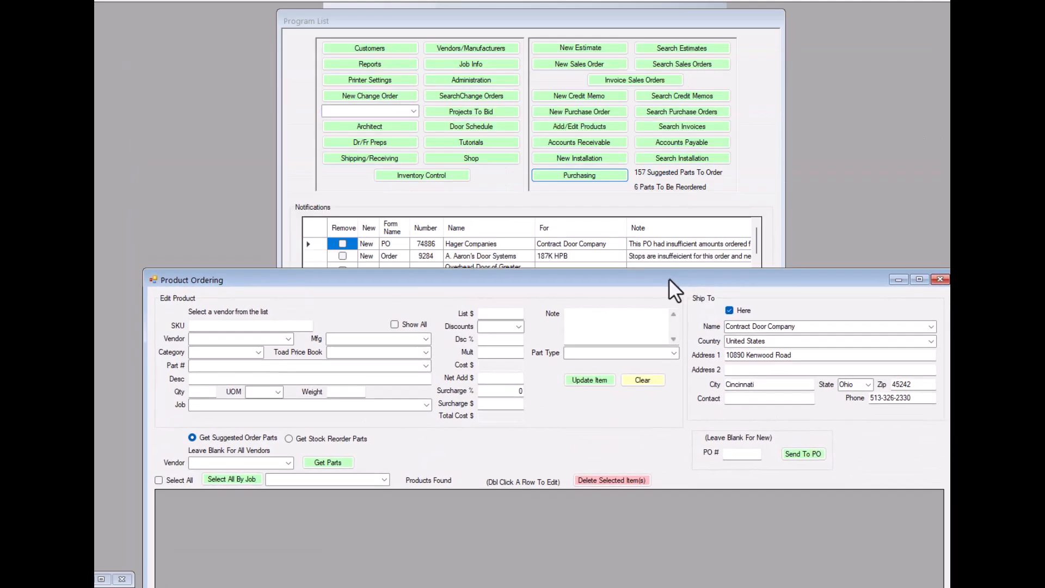
# Raise the Product Ordering window, get the suggested order parts for vendor Curries, and look through the list.
pyautogui.moveTo(563, 281); pyautogui.dragTo(561, 28)
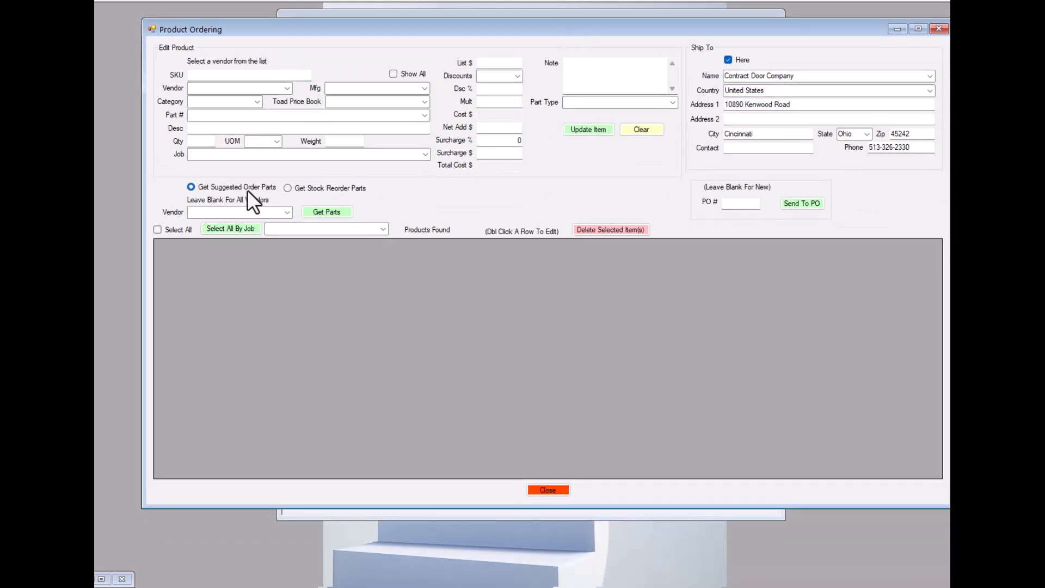
pyautogui.click(287, 212)
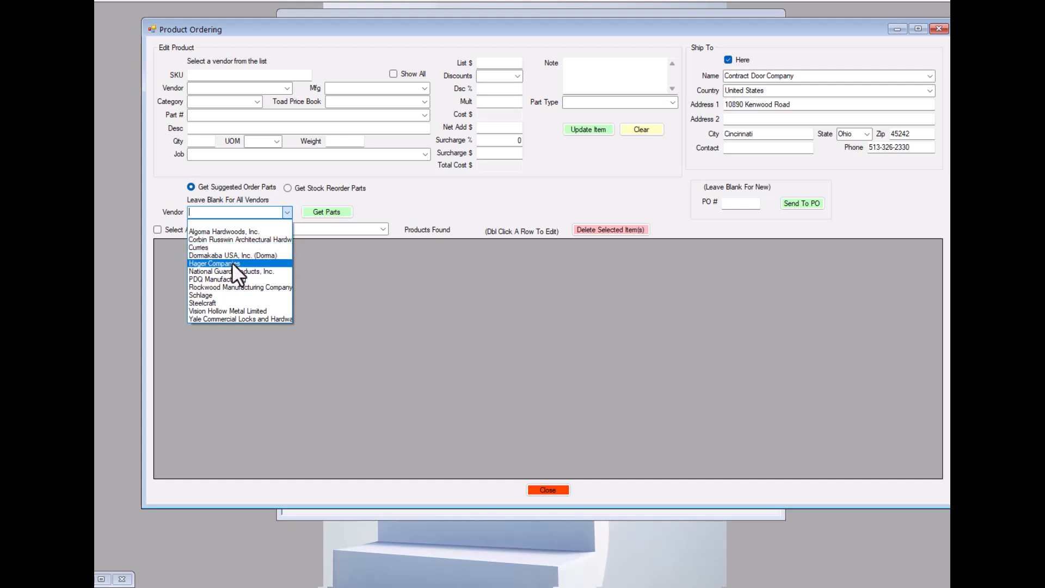
pyautogui.click(198, 246)
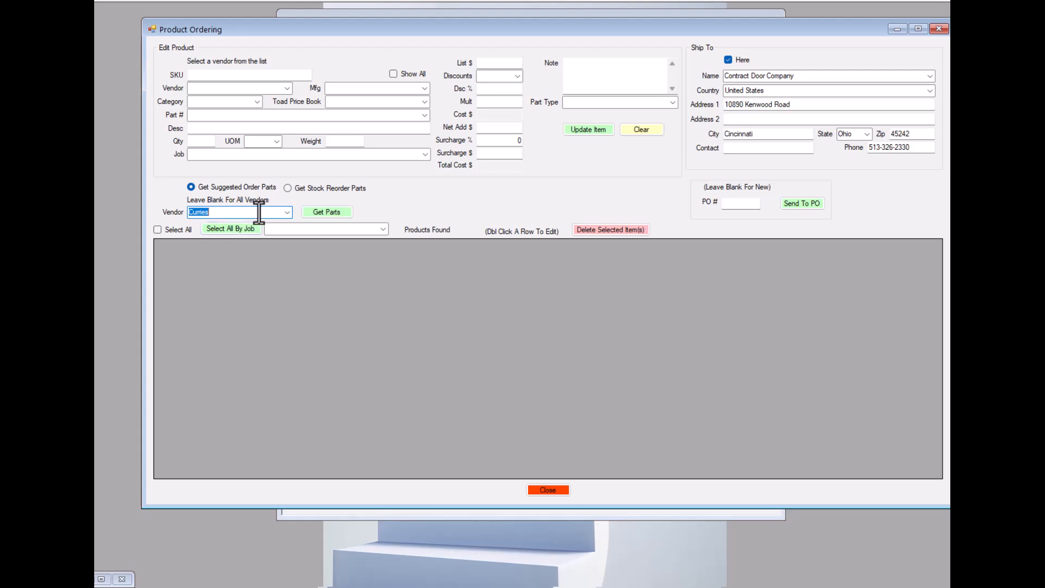
pyautogui.click(331, 211)
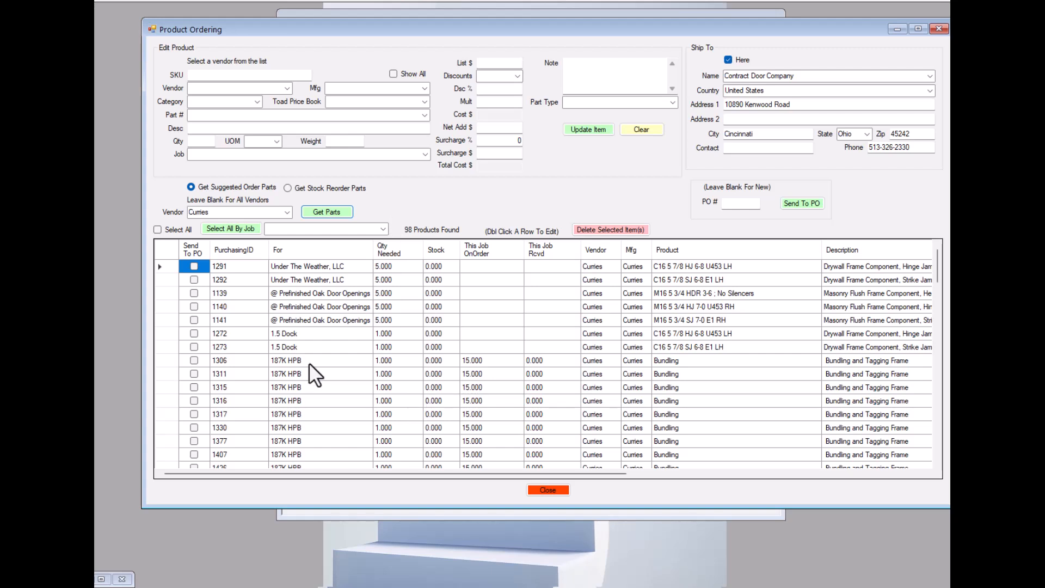
pyautogui.scroll(-15, 607, 337)
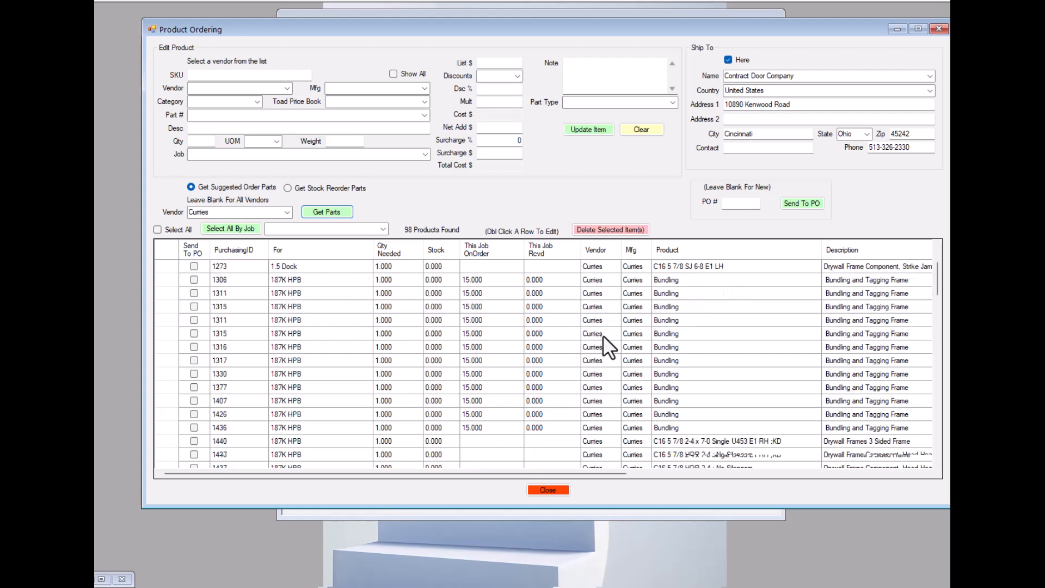
pyautogui.scroll(-12, 610, 351)
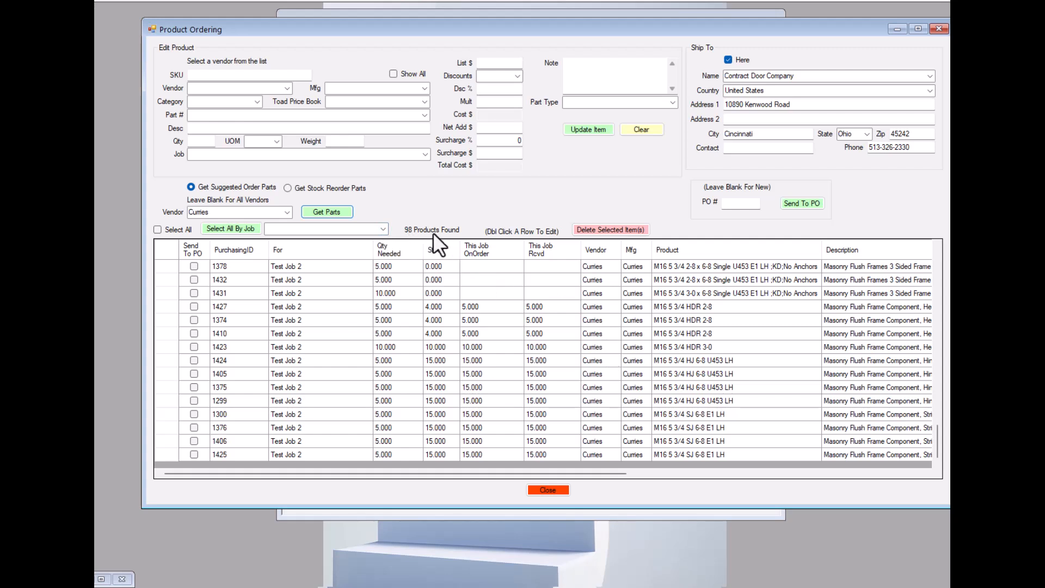
pyautogui.scroll(15, 351, 371)
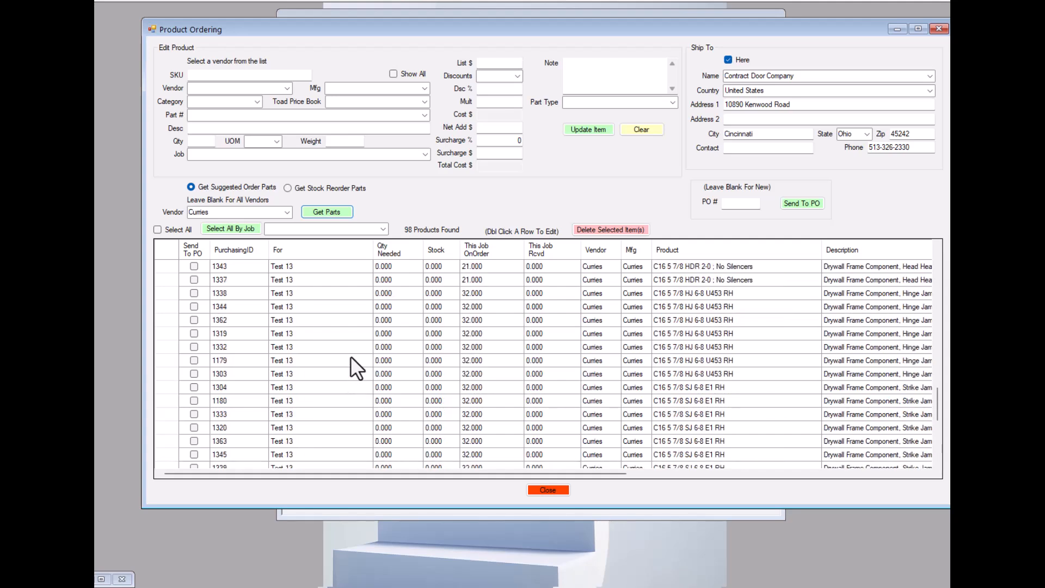
pyautogui.scroll(2, 336, 303)
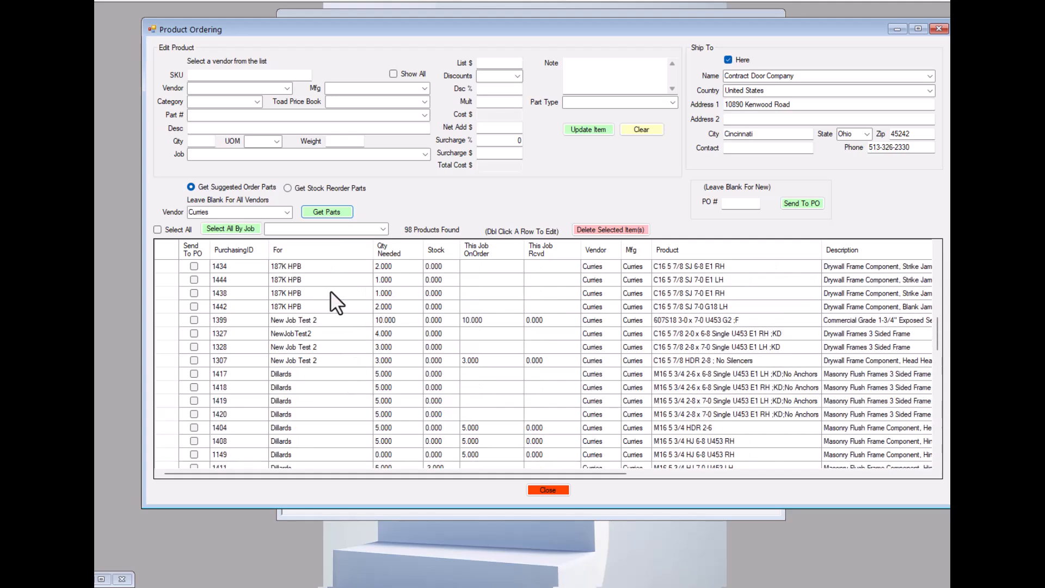
pyautogui.scroll(3, 305, 269)
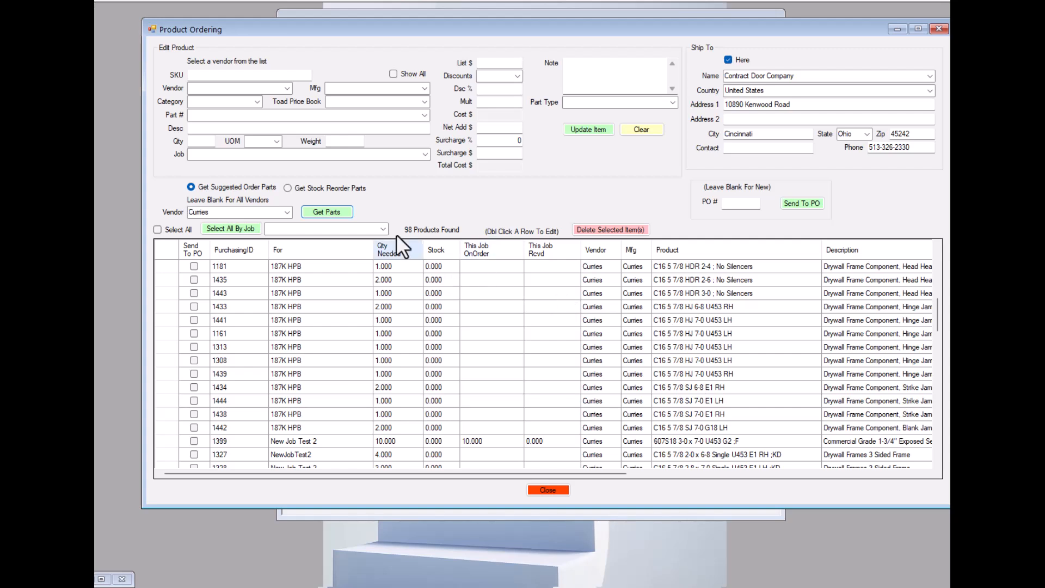
# Clear the vendor filter, get the suggested order parts for all vendors, and look through the list.
pyautogui.click(286, 213)
pyautogui.click(208, 222)
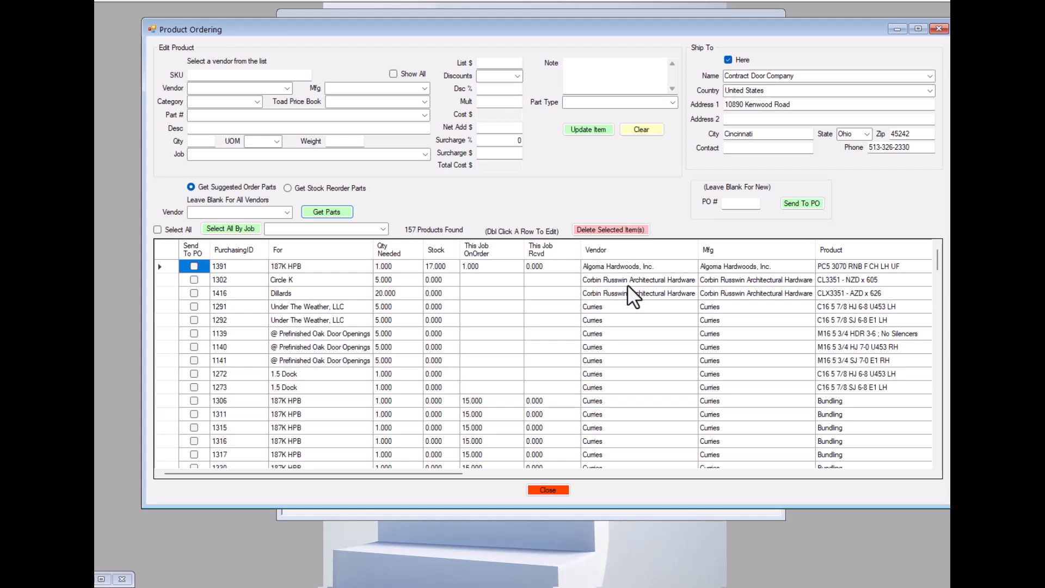
pyautogui.scroll(-10, 602, 347)
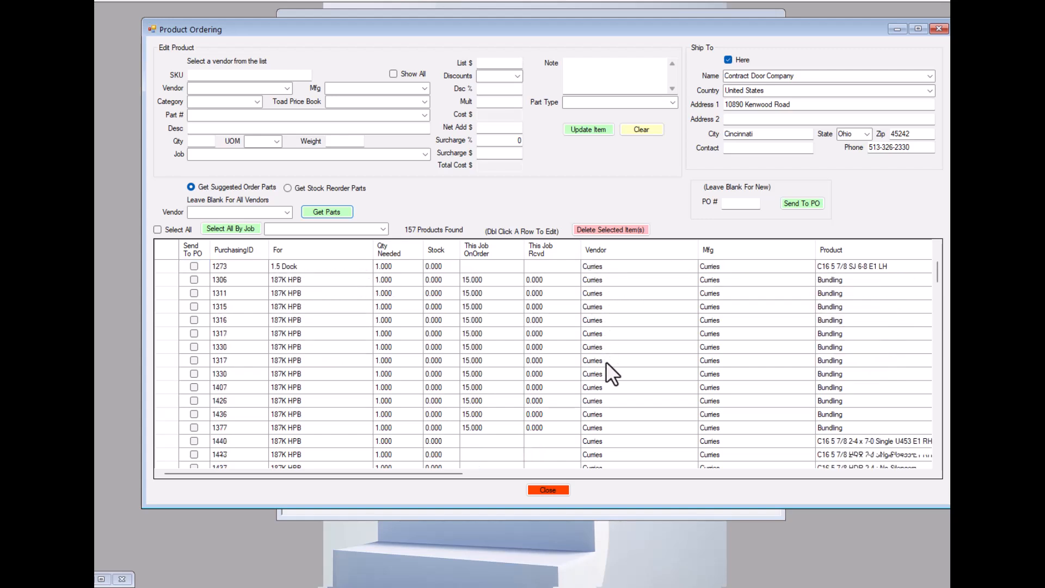
pyautogui.scroll(-20, 617, 359)
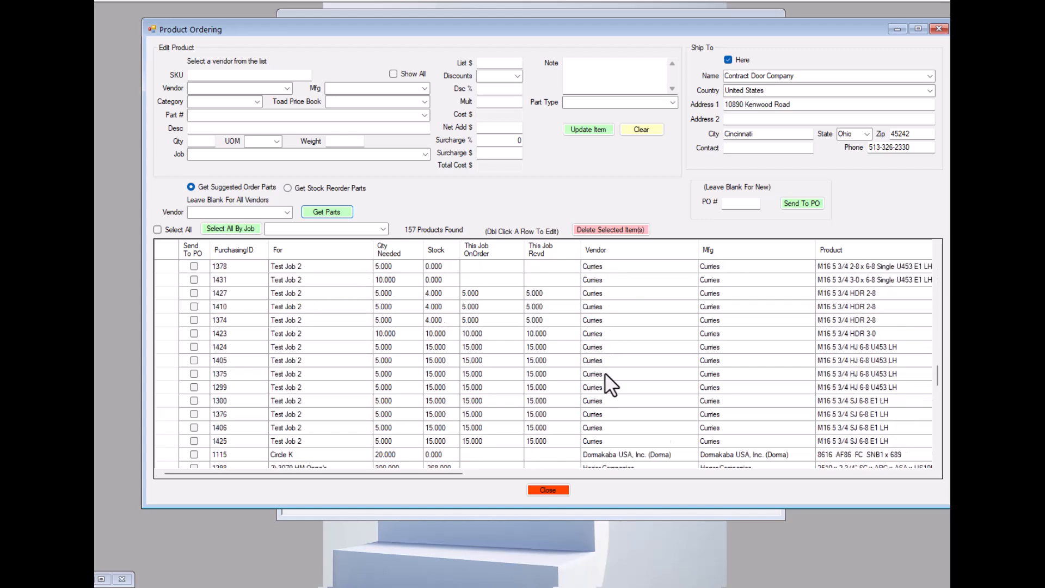
pyautogui.scroll(3, 605, 365)
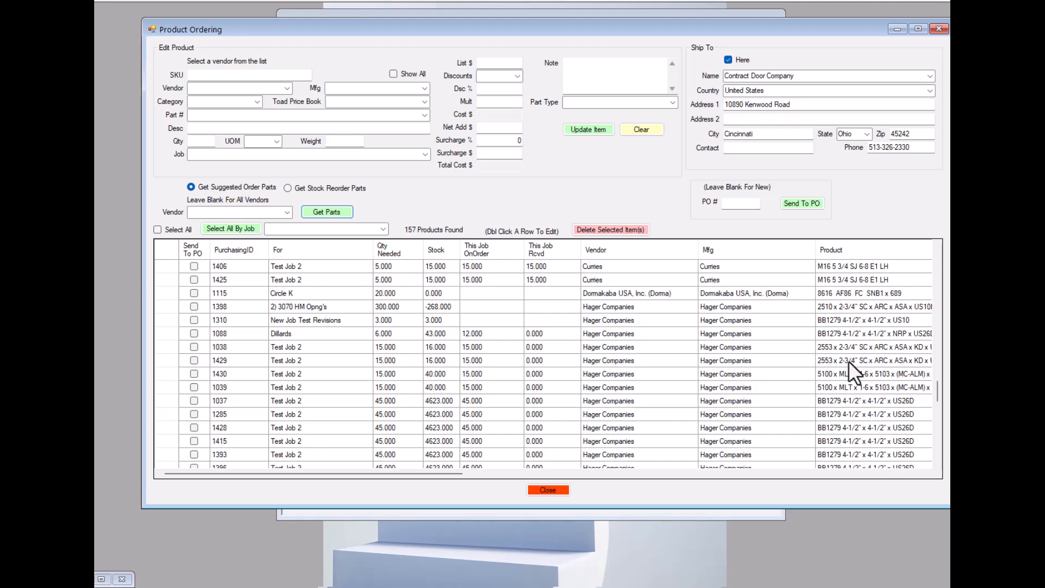
pyautogui.scroll(5, 614, 356)
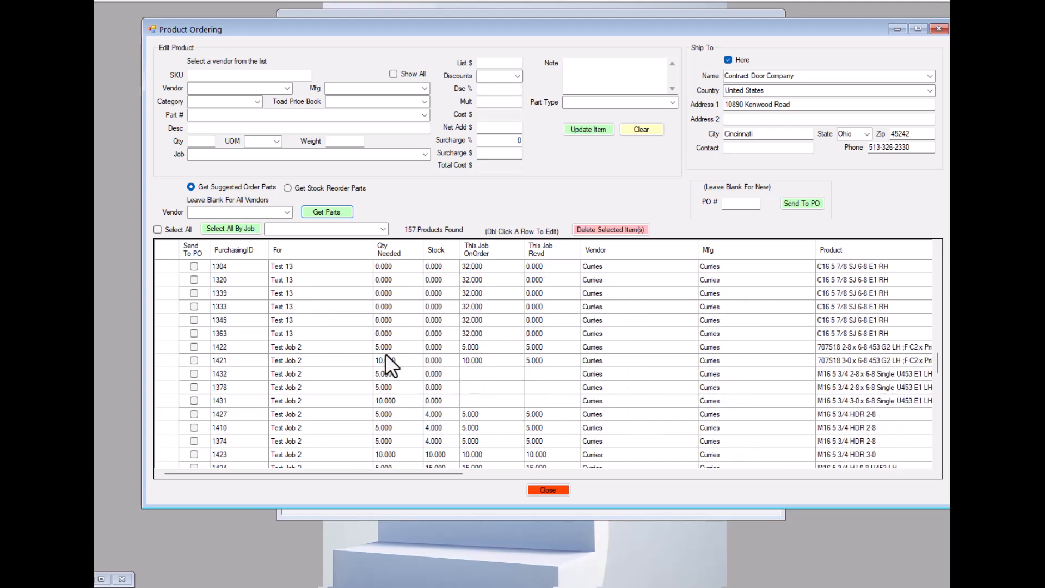
# Set the vendor filter back to Curries and get its suggested order parts.
pyautogui.click(286, 211)
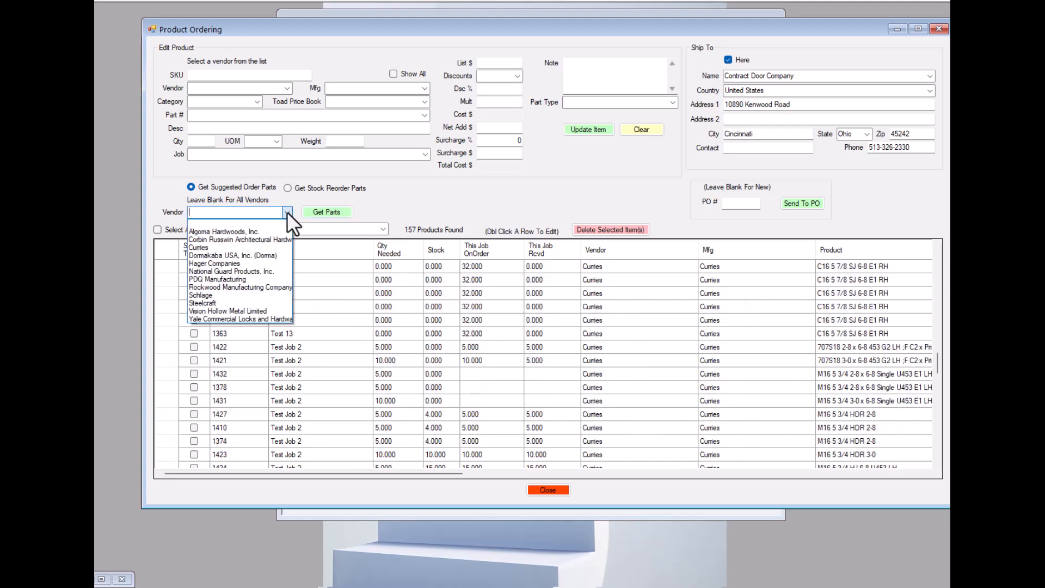
pyautogui.click(198, 246)
pyautogui.click(331, 209)
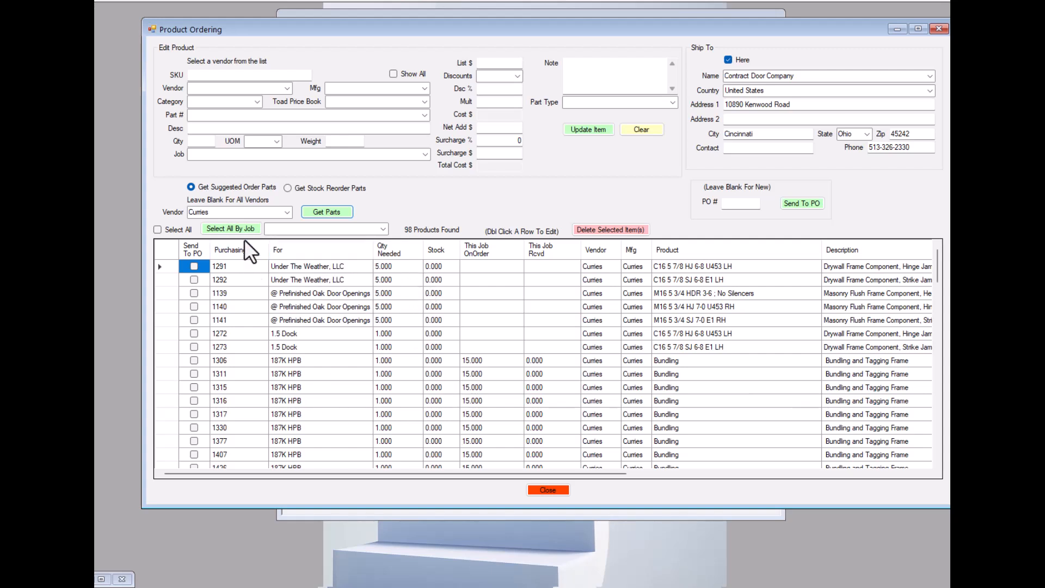
# Mark all listed Curries parts for sending to a PO, look through the list, and clear all the marks.
pyautogui.click(158, 229)
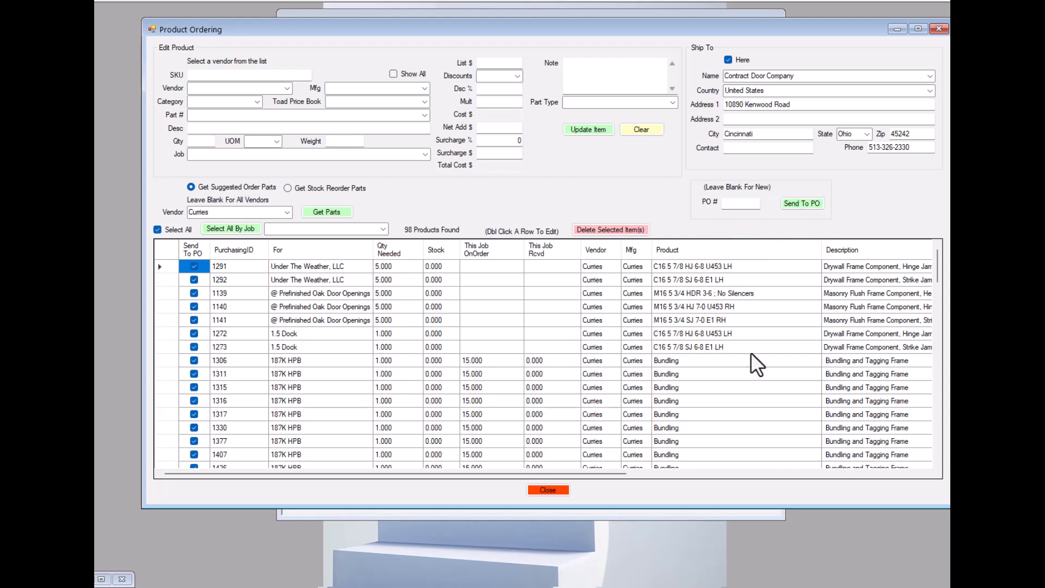
pyautogui.scroll(-12, 707, 375)
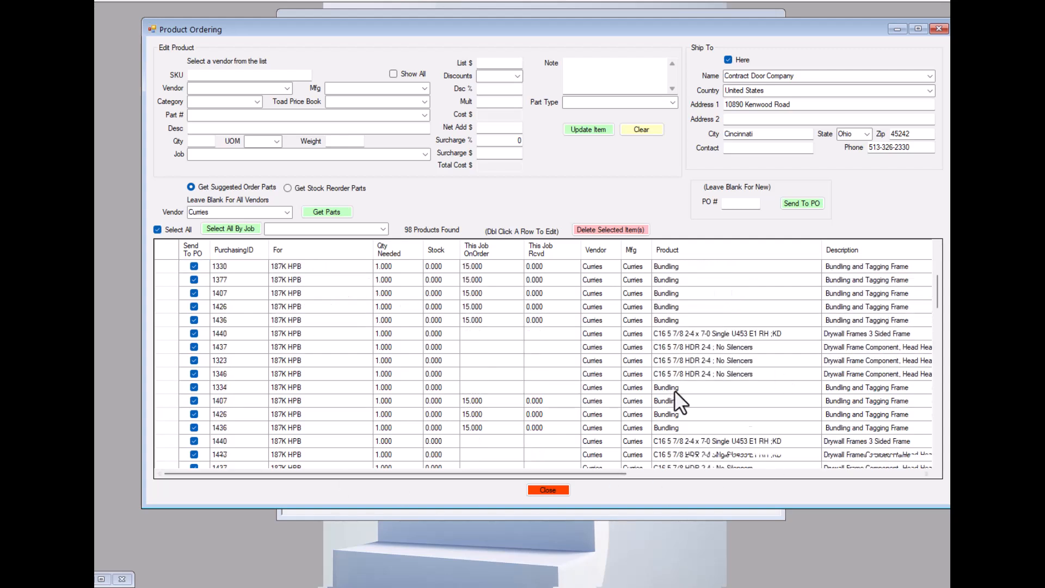
pyautogui.scroll(-15, 475, 383)
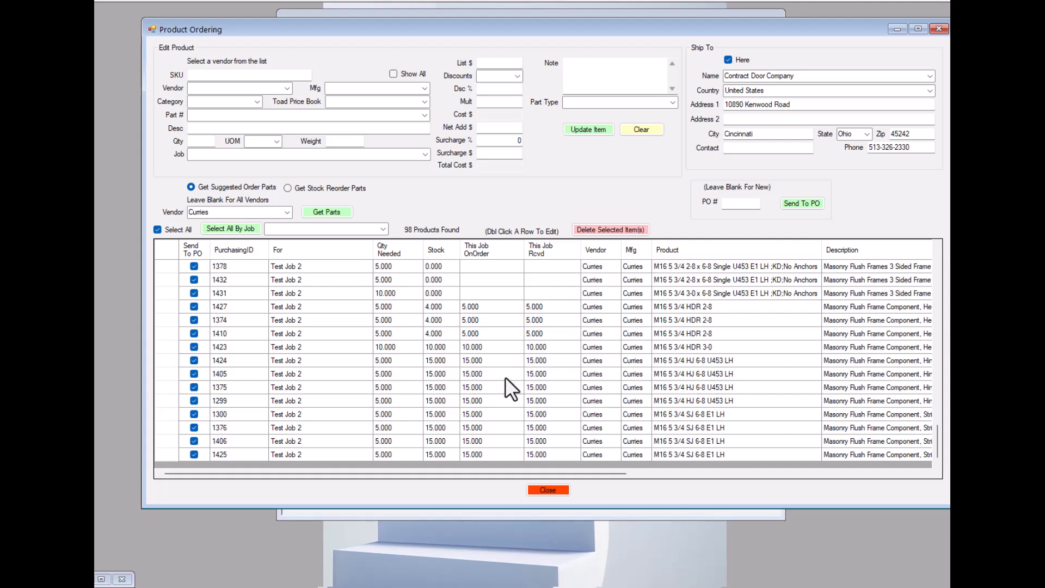
pyautogui.scroll(6, 492, 372)
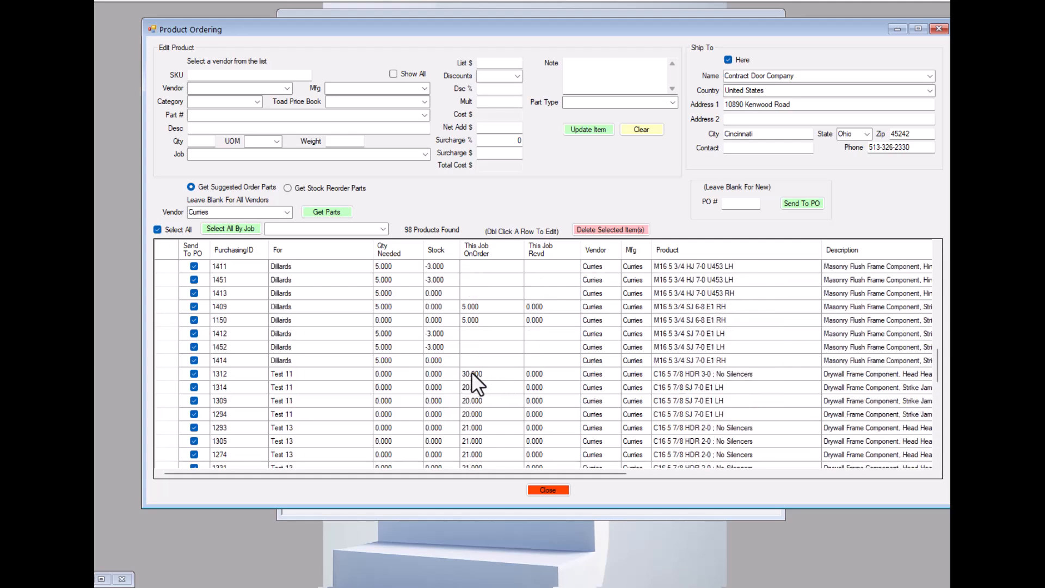
pyautogui.scroll(20, 471, 377)
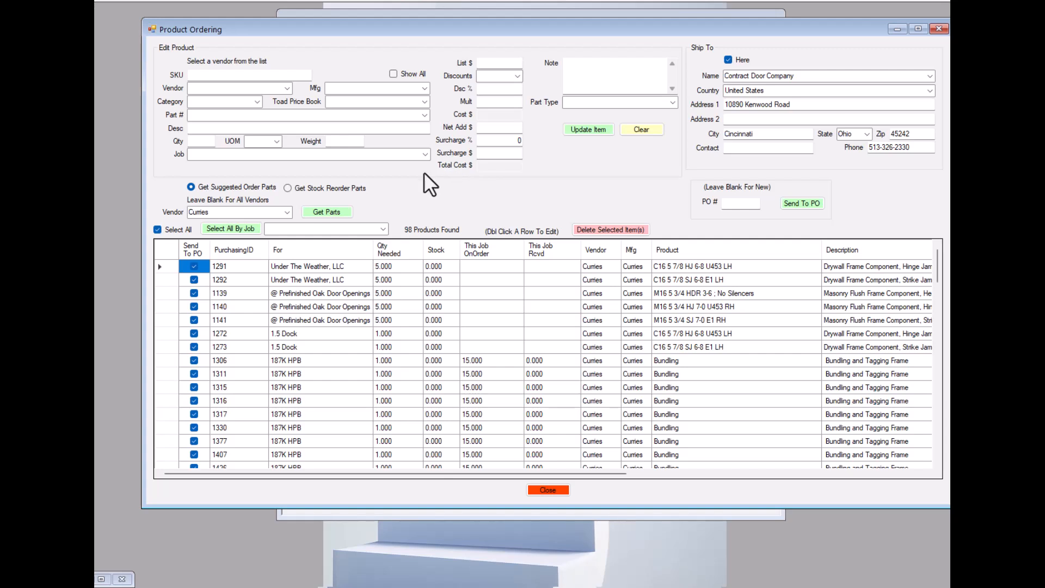
pyautogui.click(157, 229)
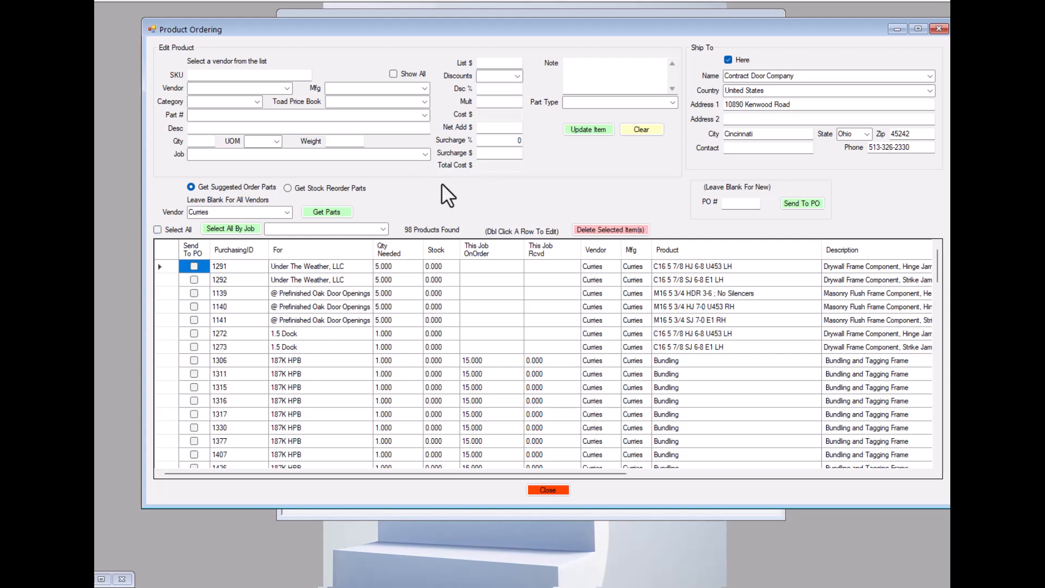
# Mark all Curries parts belonging to job NewJobTest2 for sending to a PO and find the marked rows.
pyautogui.click(383, 229)
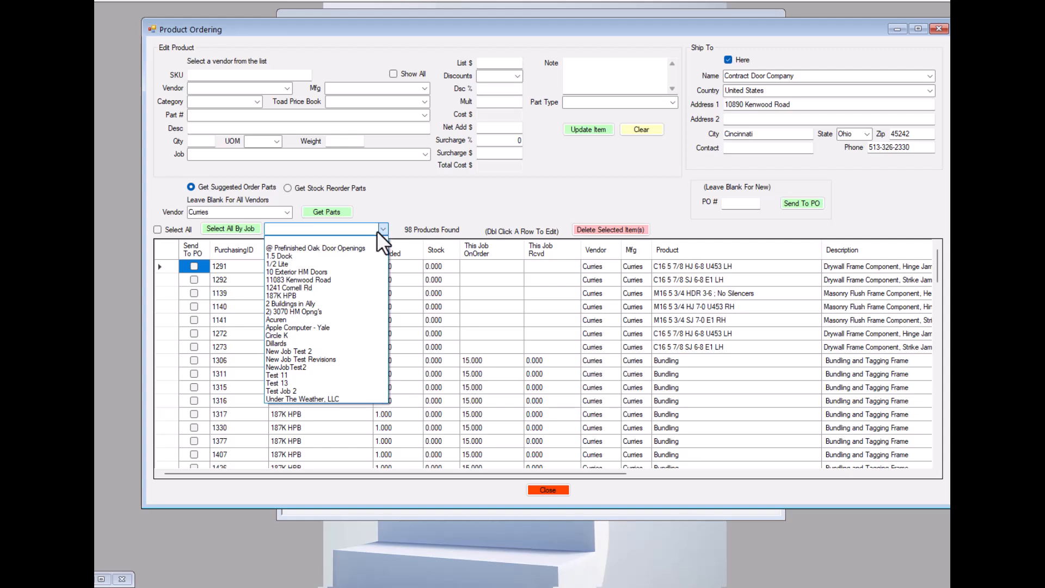
pyautogui.click(292, 367)
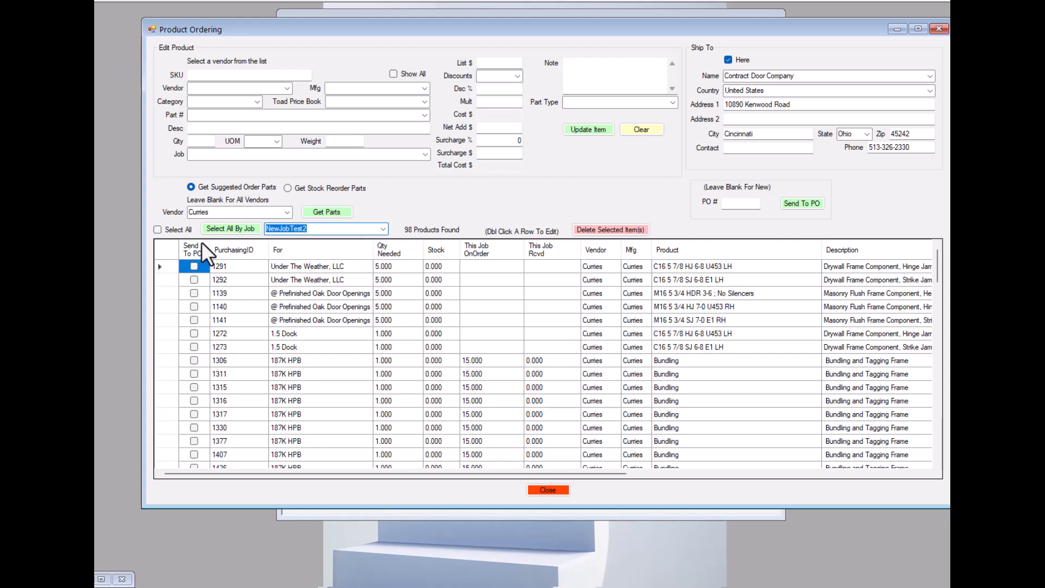
pyautogui.click(236, 228)
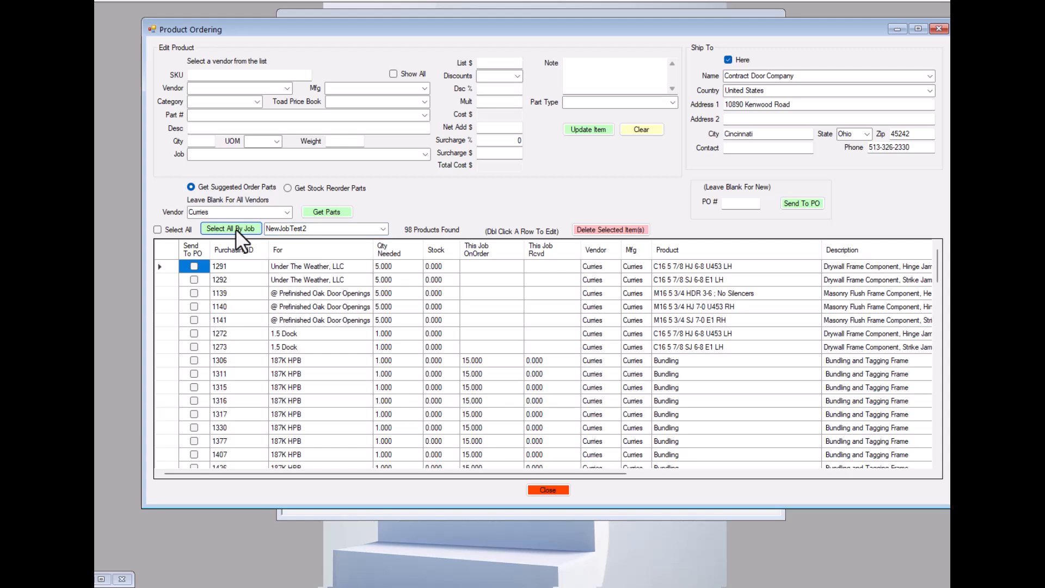
pyautogui.scroll(-10, 288, 280)
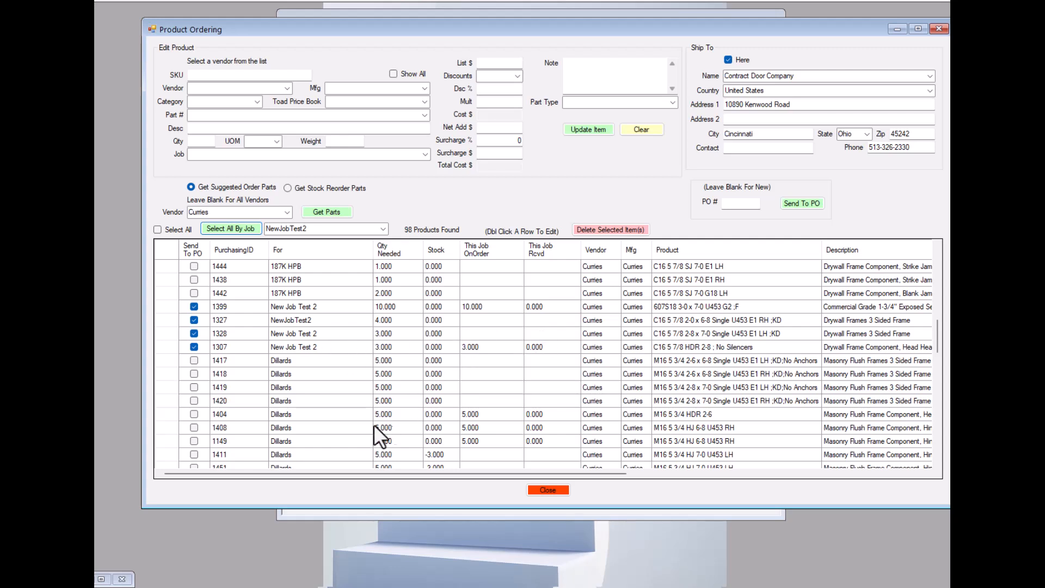
# Highlight the marked rows with purchasing IDs 1399 through 1307 and examine their list prices, multipliers, surcharges and total costs.
pyautogui.click(168, 306)
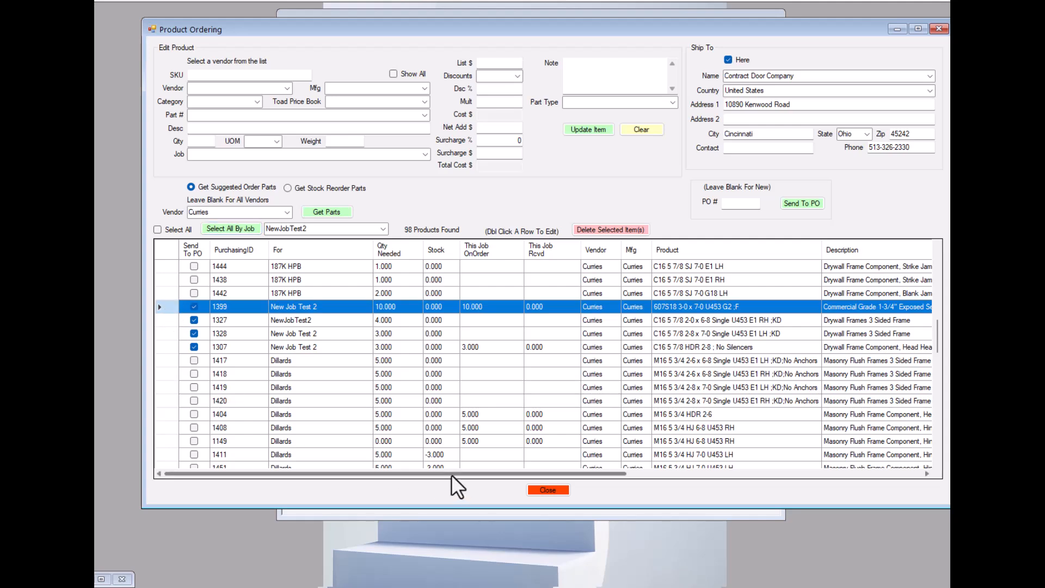
pyautogui.moveTo(459, 474); pyautogui.dragTo(556, 478)
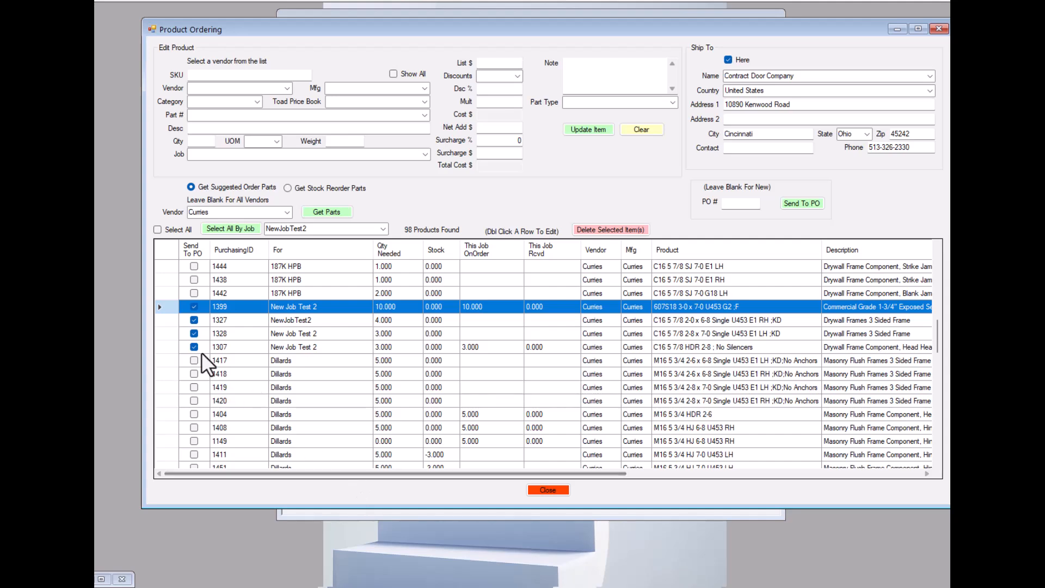
pyautogui.keyDown('shift'); pyautogui.click(168, 348); pyautogui.keyUp('shift')
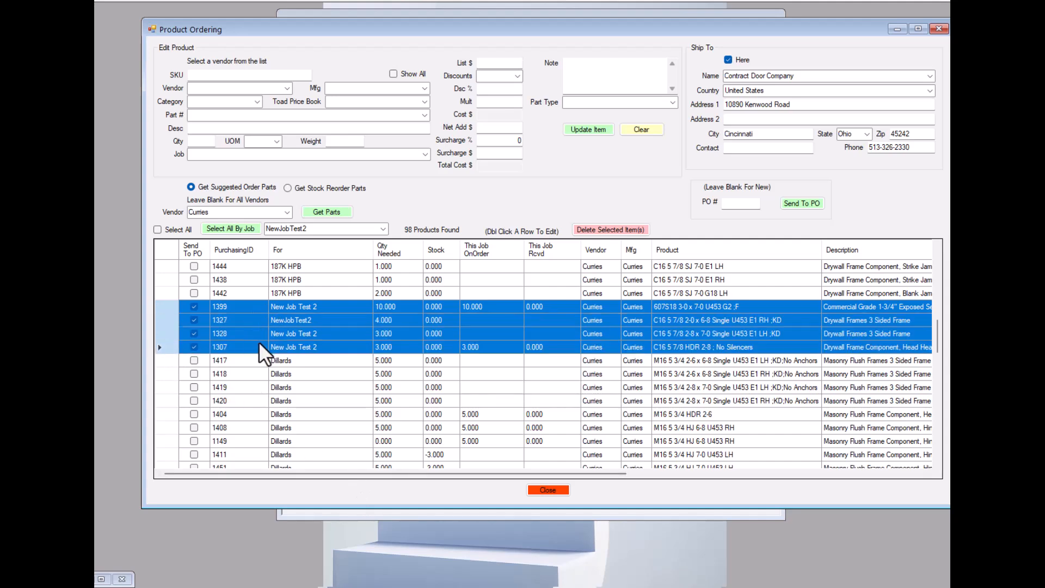
pyautogui.moveTo(458, 471); pyautogui.dragTo(711, 485)
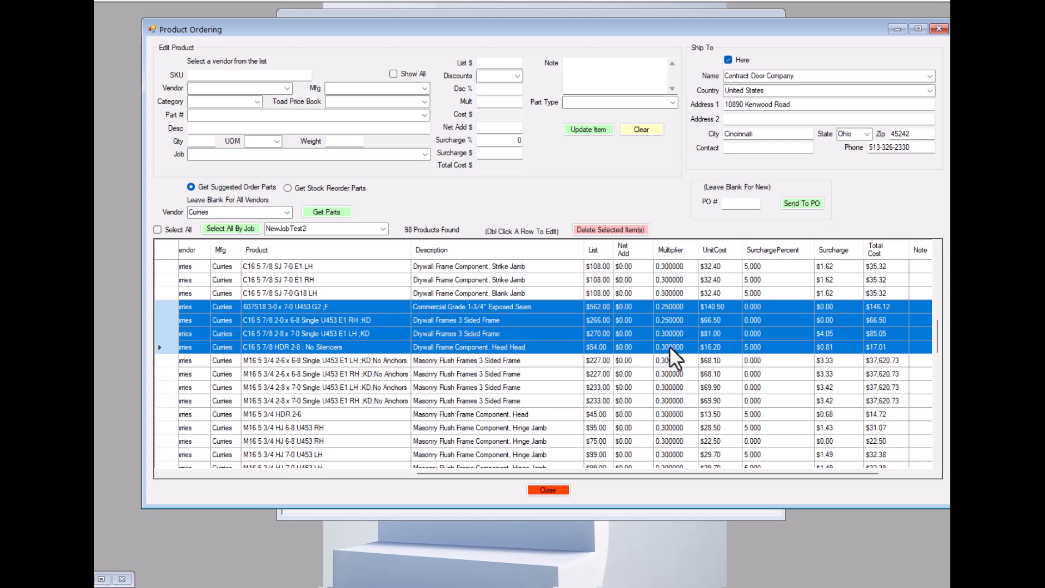
pyautogui.moveTo(498, 472); pyautogui.dragTo(227, 472)
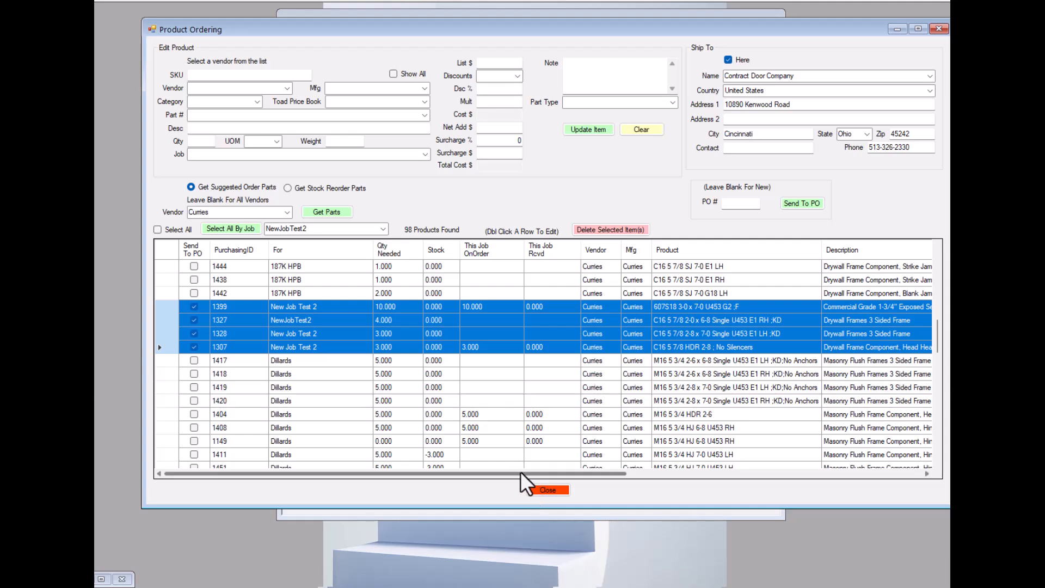
pyautogui.moveTo(521, 478); pyautogui.dragTo(844, 482)
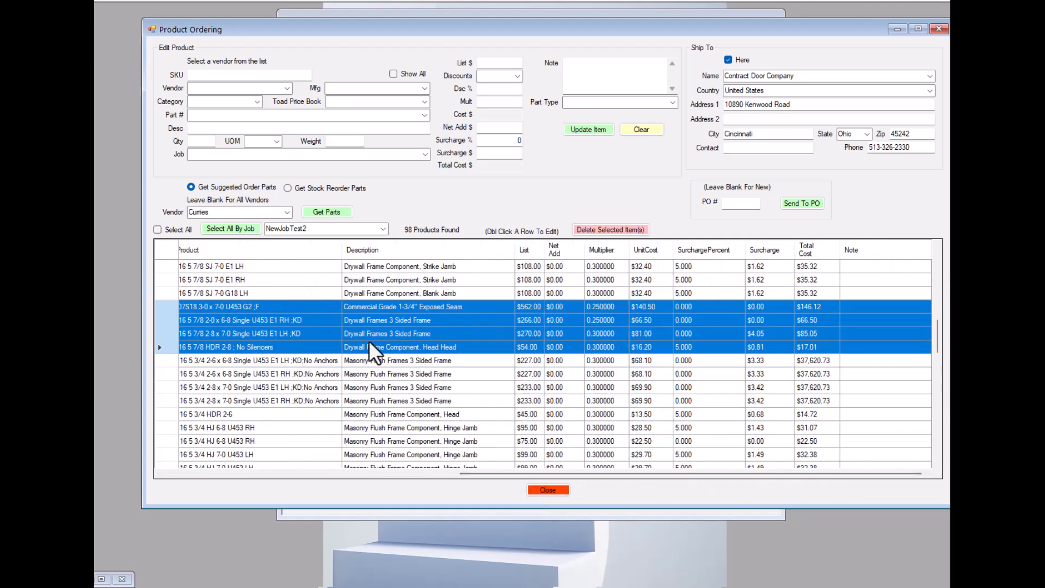
# Open the marked part C16 5 7/8 2-8 x 7-0 Single U453 E1 LH ;KD for editing.
pyautogui.click(489, 316)
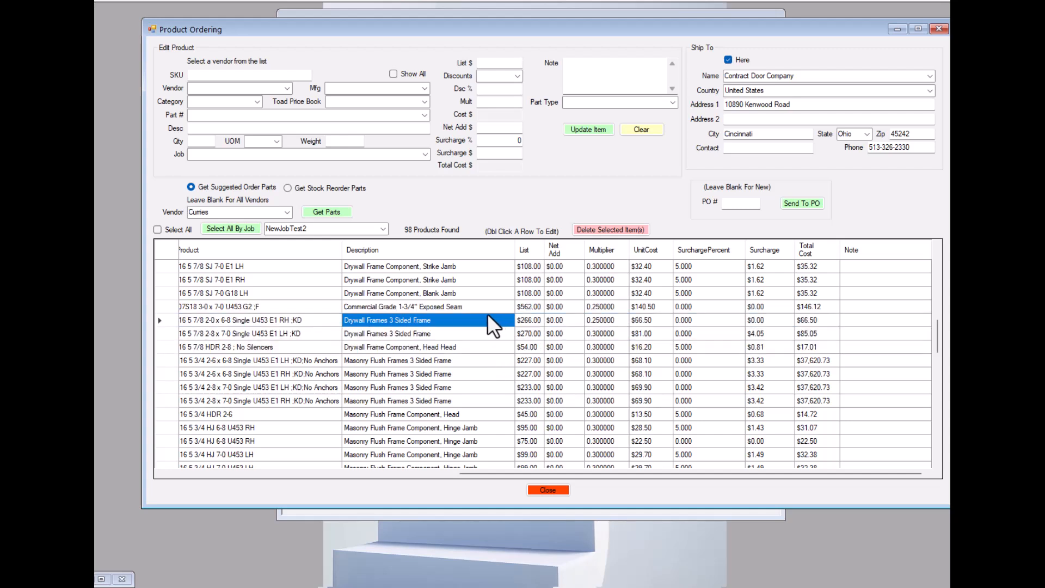
pyautogui.click(593, 335)
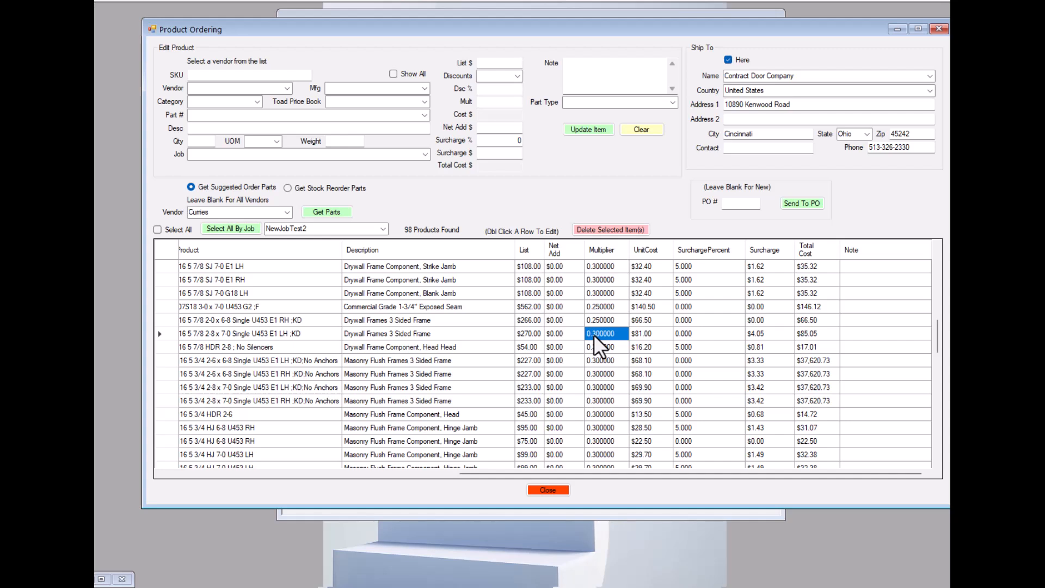
pyautogui.doubleClick(597, 323)
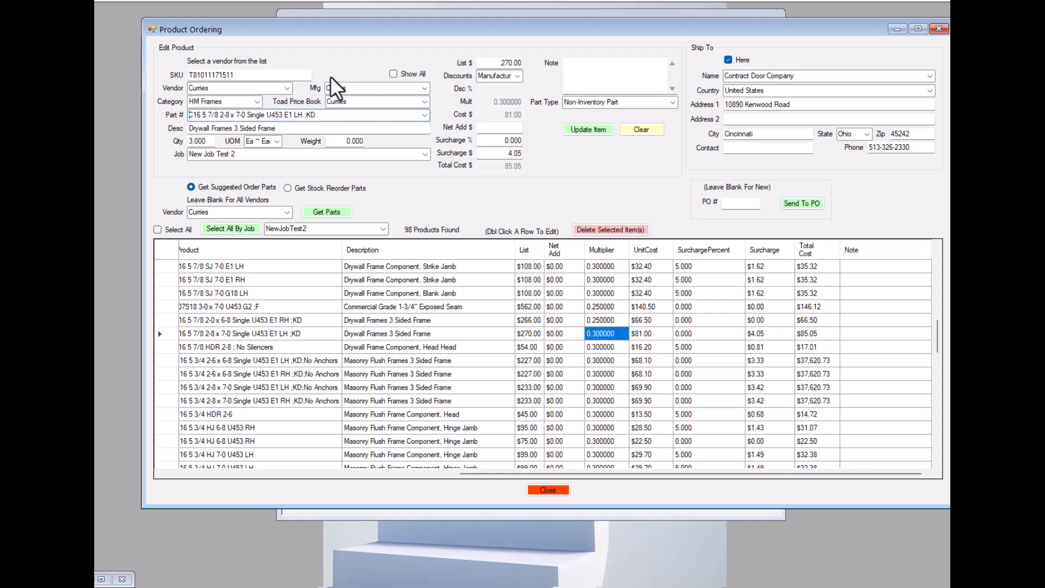
# Give the part being edited the Special discount with a multiplier of .25 and update the item.
pyautogui.click(518, 75)
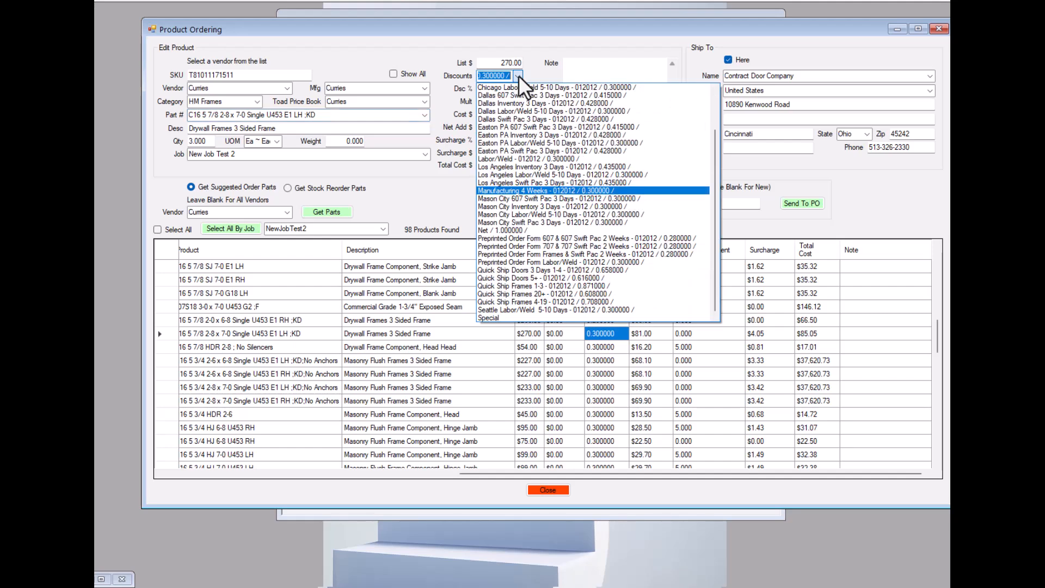
pyautogui.click(491, 318)
pyautogui.click(506, 102)
pyautogui.write('.25')
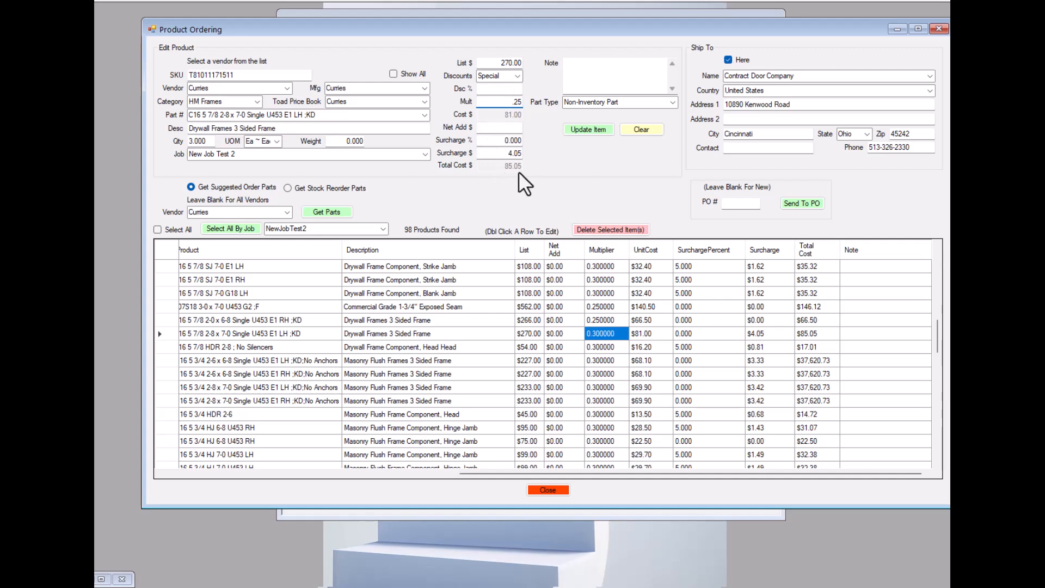
pyautogui.click(486, 141)
pyautogui.click(585, 128)
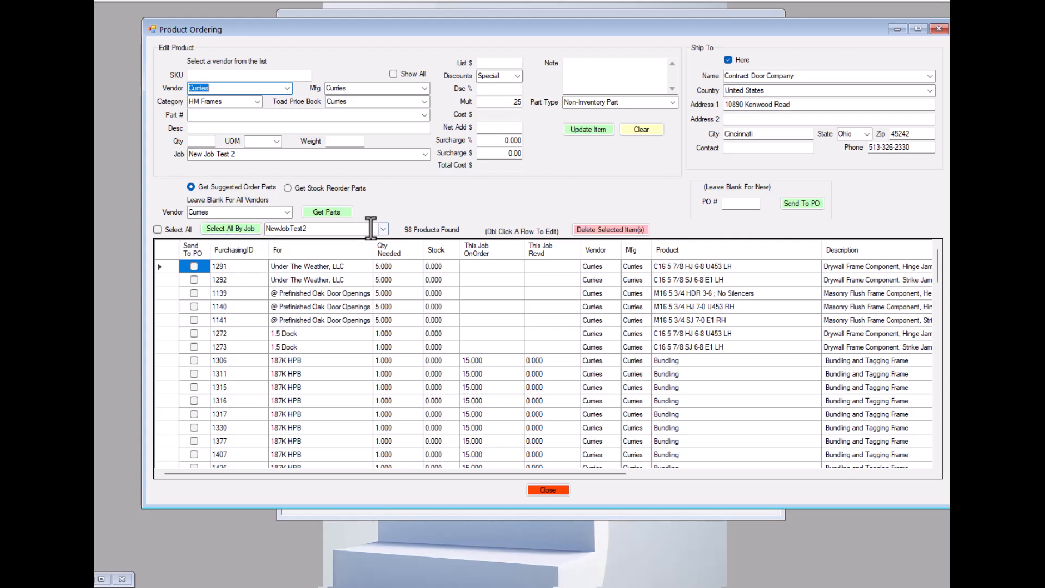
# Mark all parts of job NewJobTest2 for sending to a PO again and locate the marked rows.
pyautogui.click(233, 226)
pyautogui.scroll(-3, 252, 262)
pyautogui.scroll(-6, 256, 268)
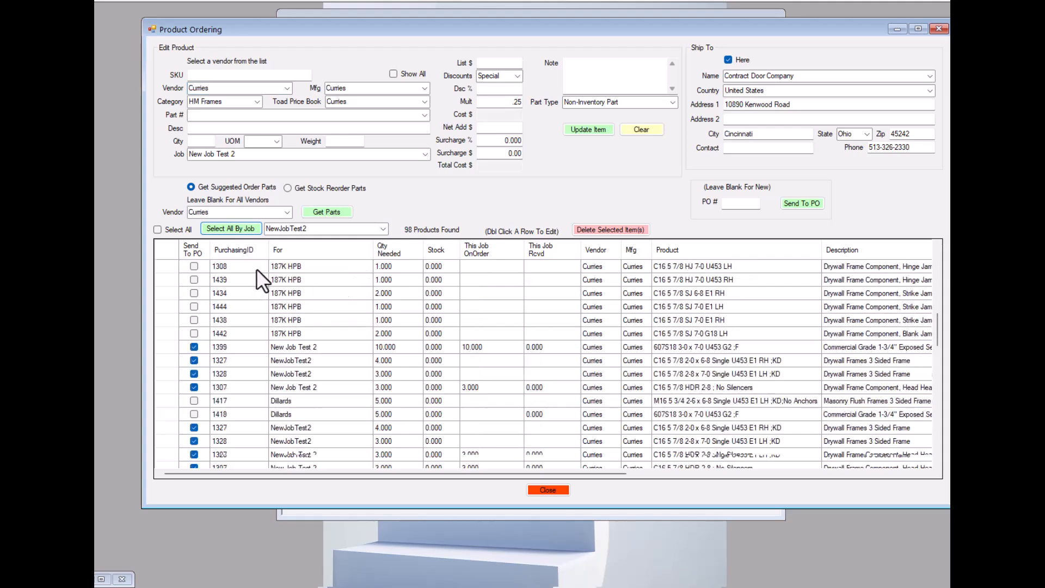
pyautogui.scroll(1, 191, 328)
# Highlight the rows with purchasing IDs 1399 through 1307 and compare their updated multipliers, unit costs and surcharges.
pyautogui.click(169, 304)
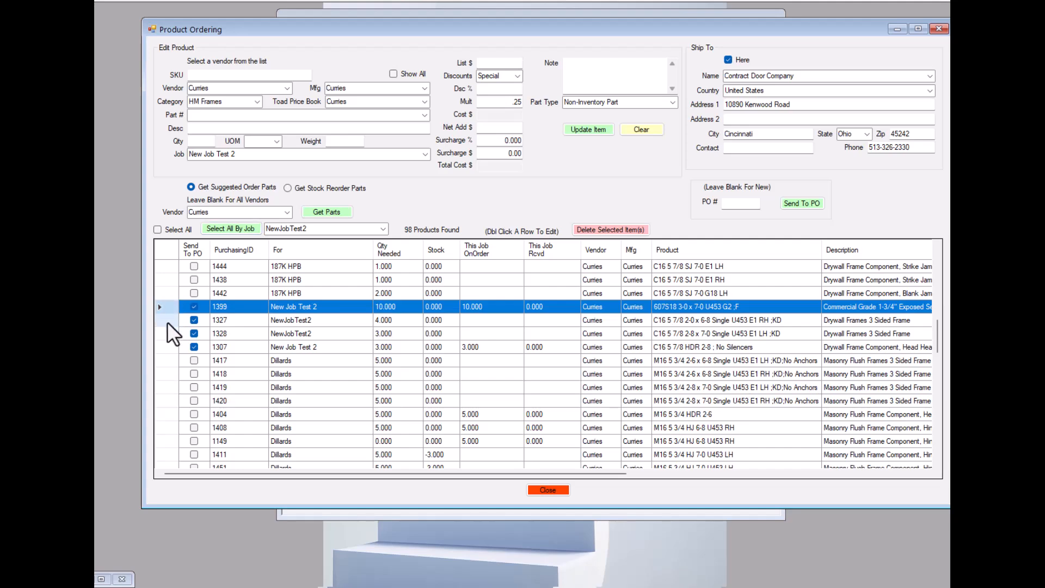
pyautogui.keyDown('shift'); pyautogui.click(168, 347); pyautogui.keyUp('shift')
pyautogui.moveTo(570, 472); pyautogui.dragTo(792, 481)
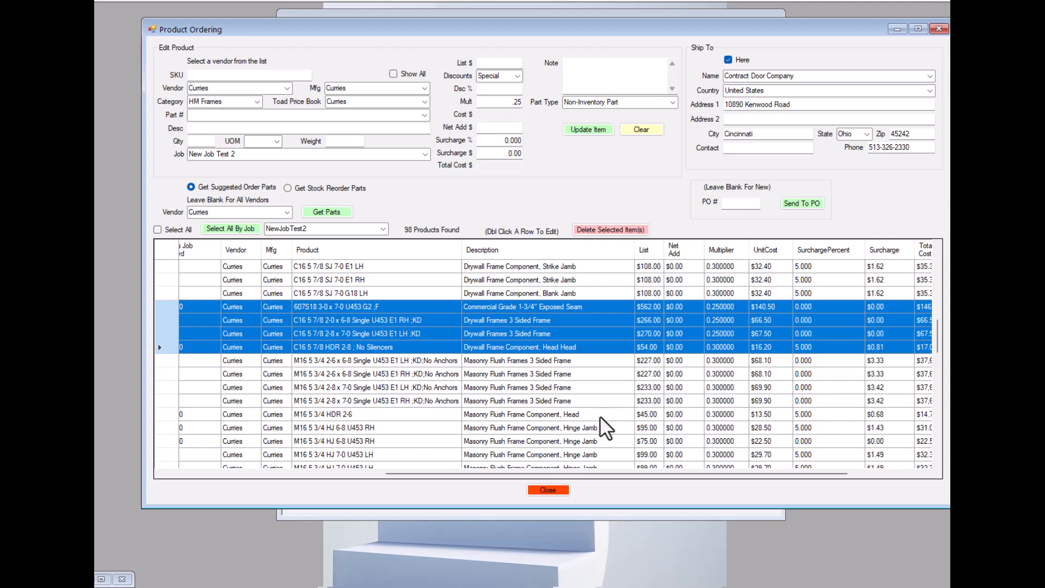
pyautogui.moveTo(570, 473); pyautogui.dragTo(294, 471)
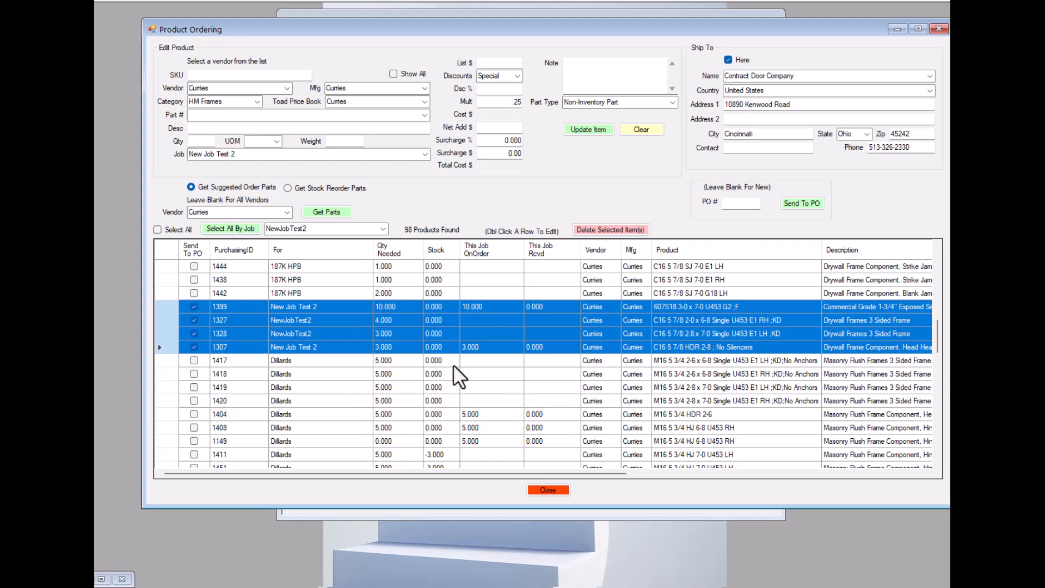
# Uncover the Program List to check the counts of suggested and reorder parts, and move the Product Ordering window back over it.
pyautogui.moveTo(725, 27); pyautogui.dragTo(704, 305)
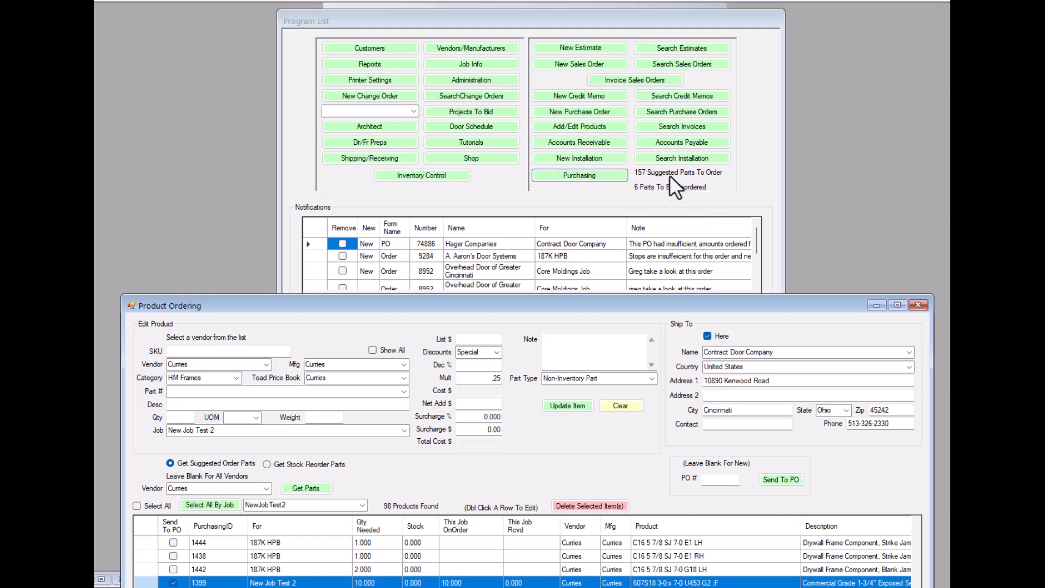
pyautogui.moveTo(569, 304); pyautogui.dragTo(600, 30)
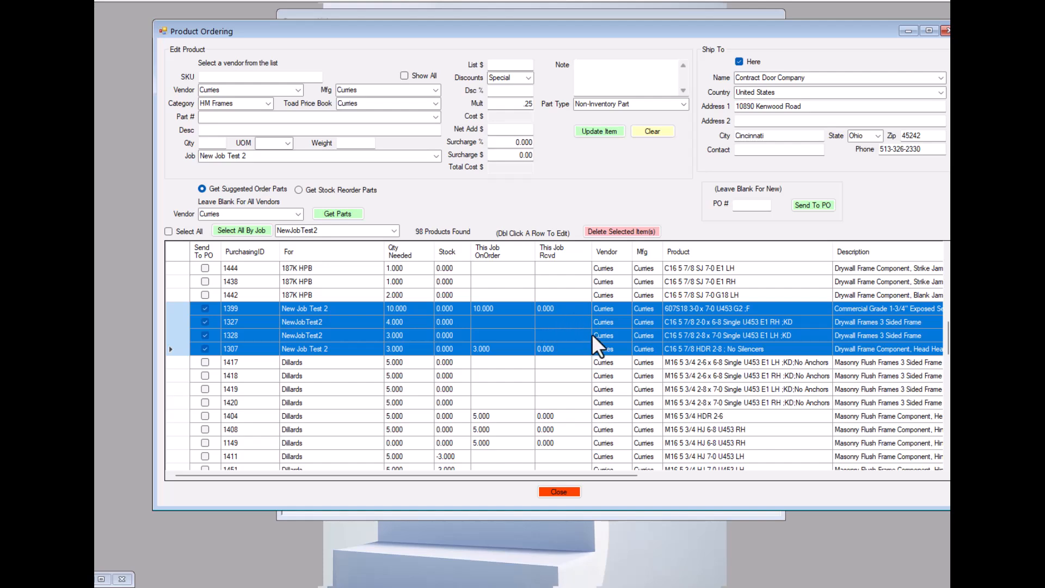
pyautogui.moveTo(828, 38); pyautogui.dragTo(818, 242)
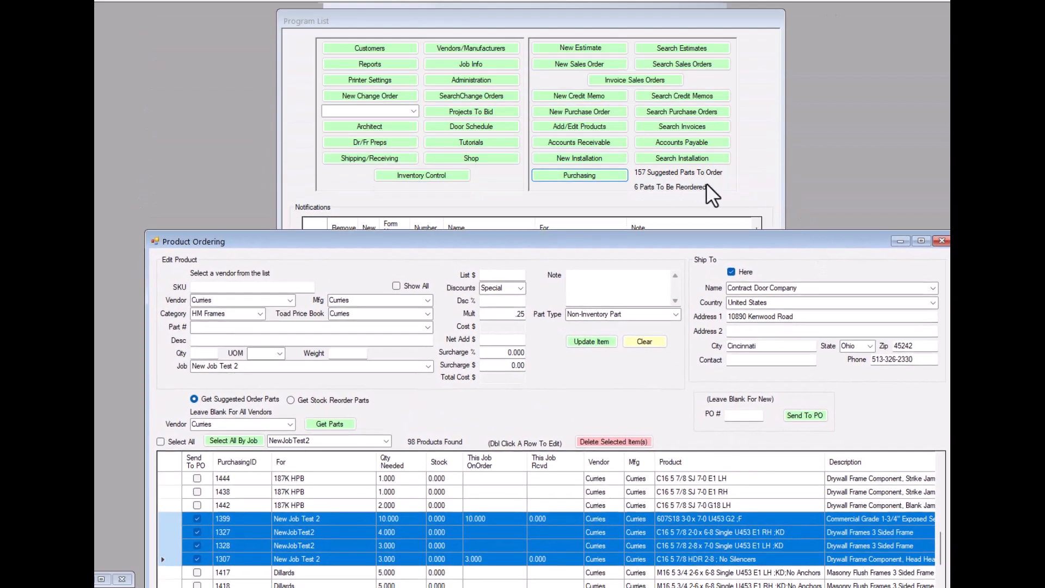
pyautogui.moveTo(673, 239); pyautogui.dragTo(644, 21)
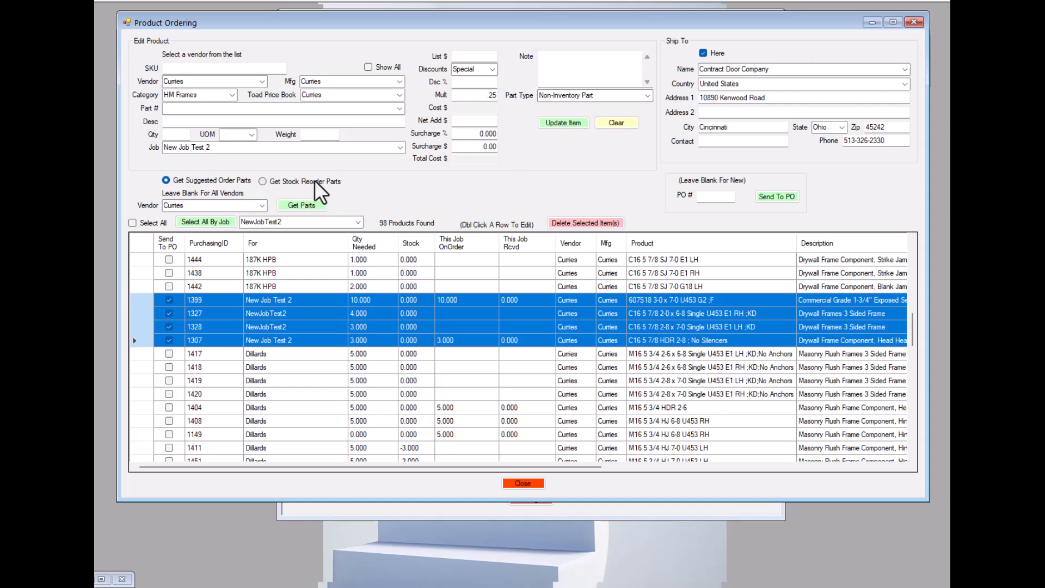
# Switch the parts source to stock reorder parts and look through the currently listed Curries parts.
pyautogui.click(264, 181)
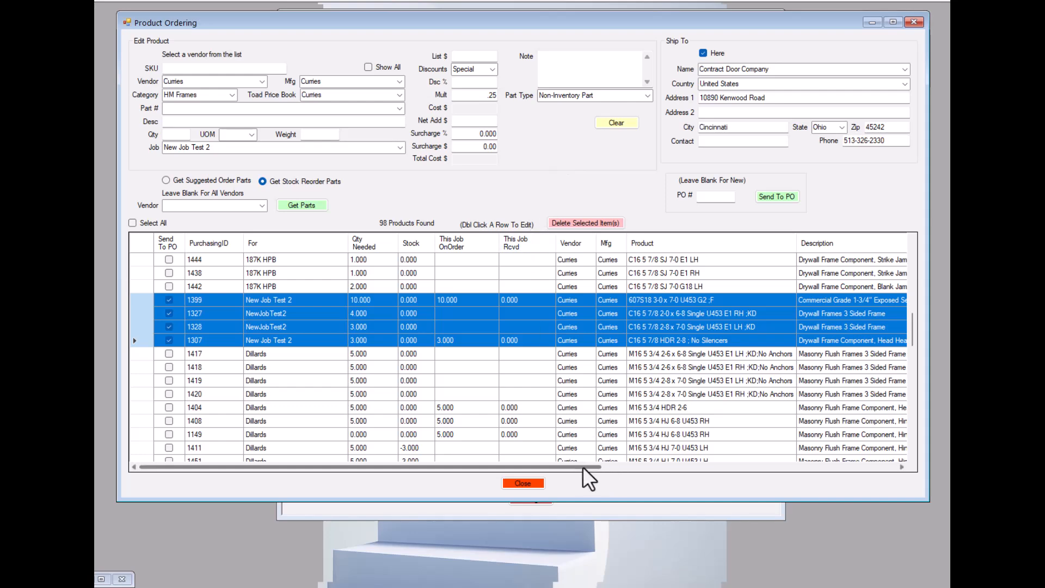
pyautogui.moveTo(584, 469); pyautogui.dragTo(523, 480)
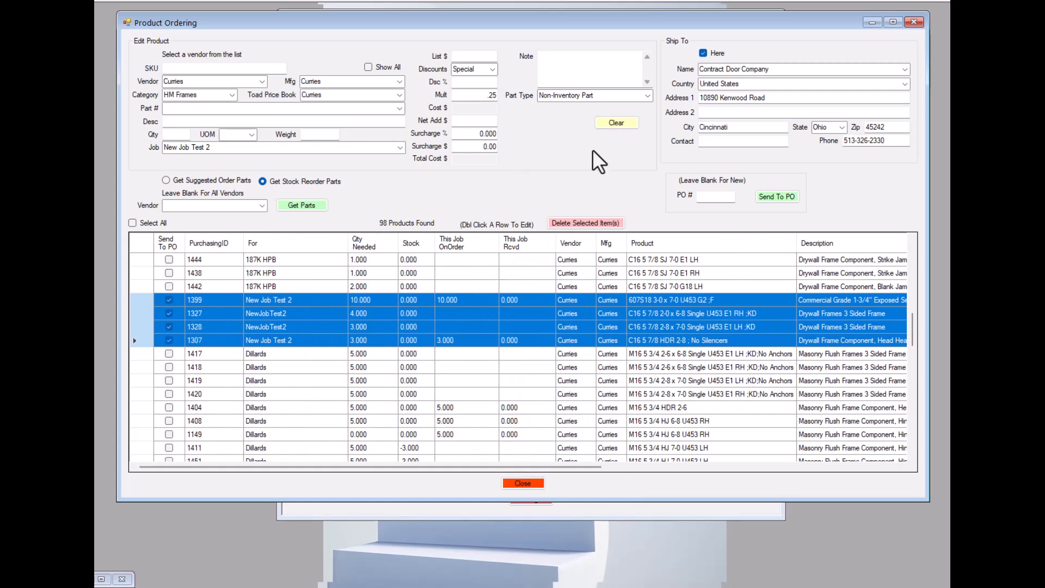
pyautogui.scroll(-6, 634, 282)
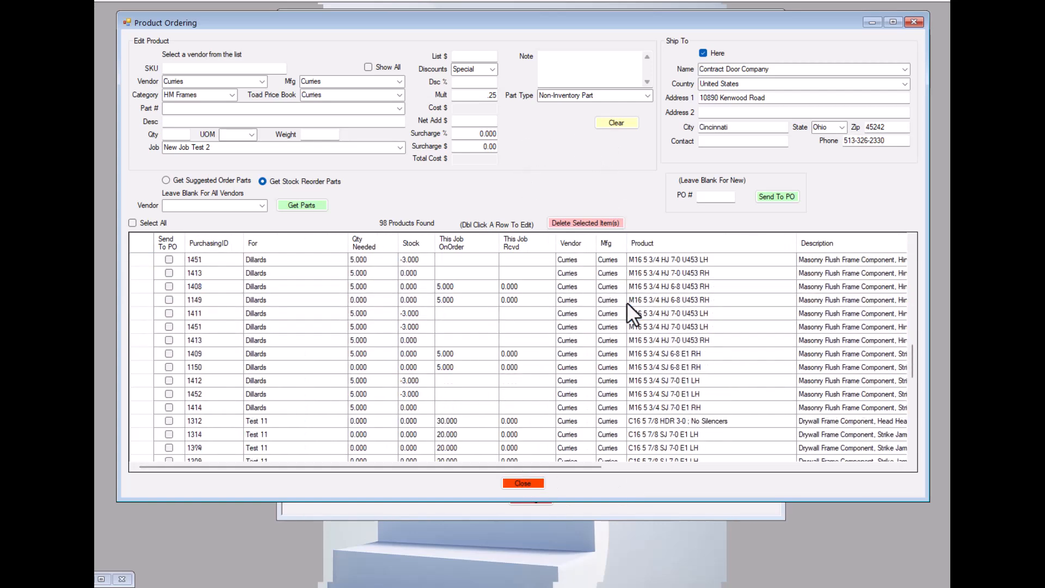
pyautogui.scroll(-6, 634, 292)
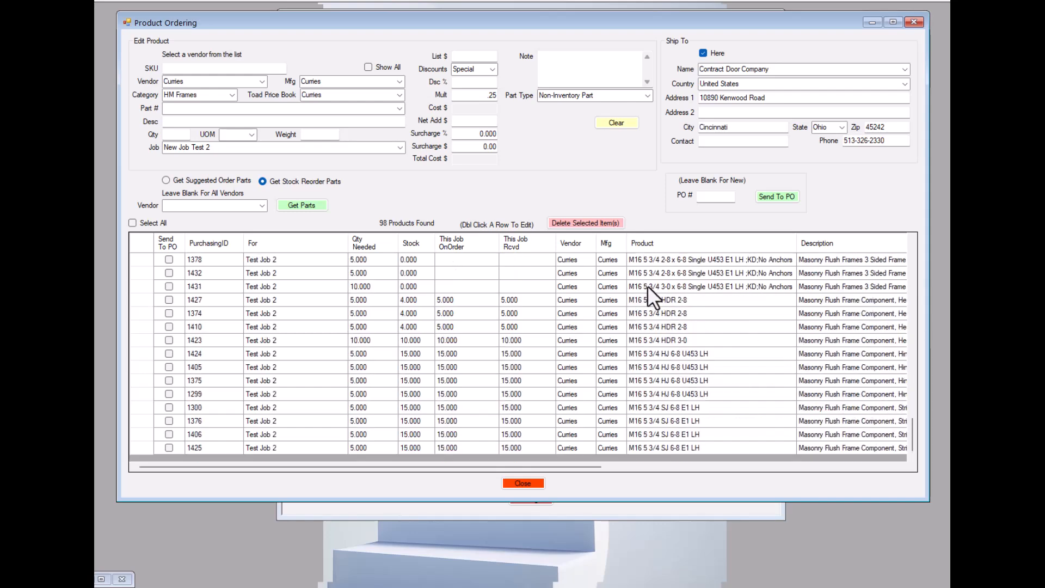
pyautogui.scroll(5, 661, 275)
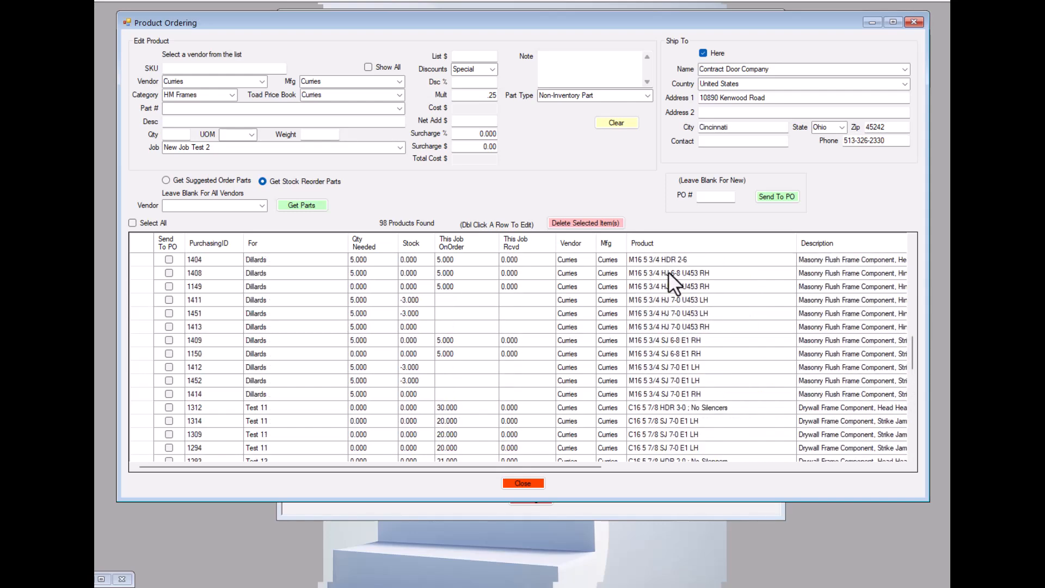
pyautogui.scroll(5, 669, 268)
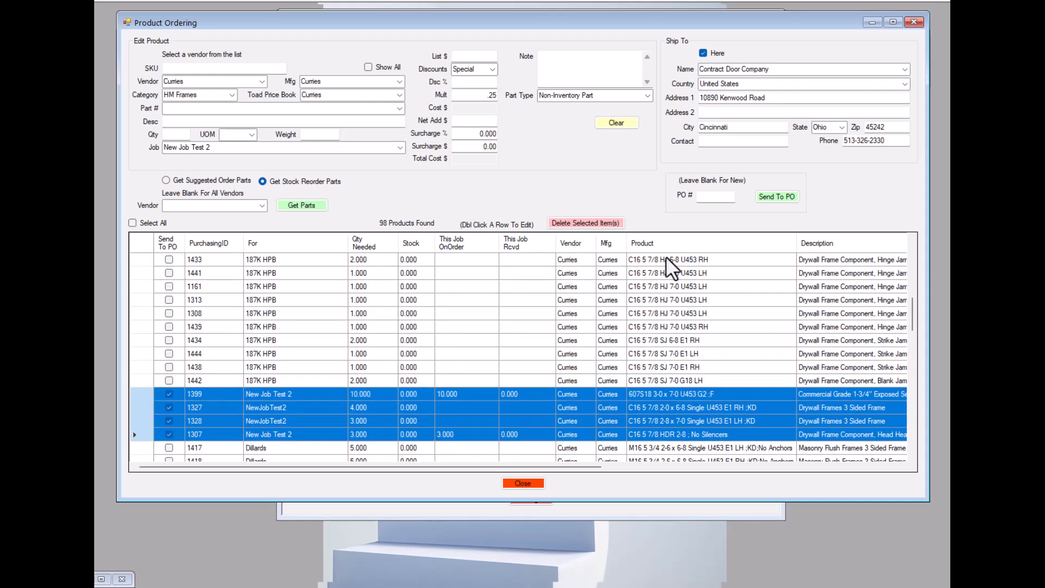
pyautogui.scroll(8, 625, 261)
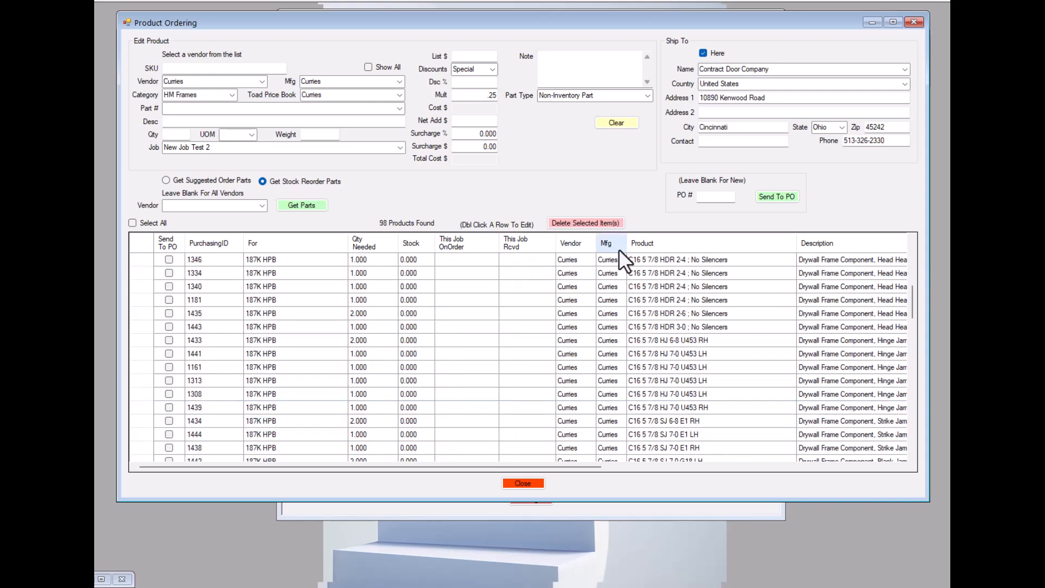
# Mark the 187K HPB Bundling rows with purchasing IDs 1306 through 1436 for sending to a PO.
pyautogui.scroll(-2, 658, 256)
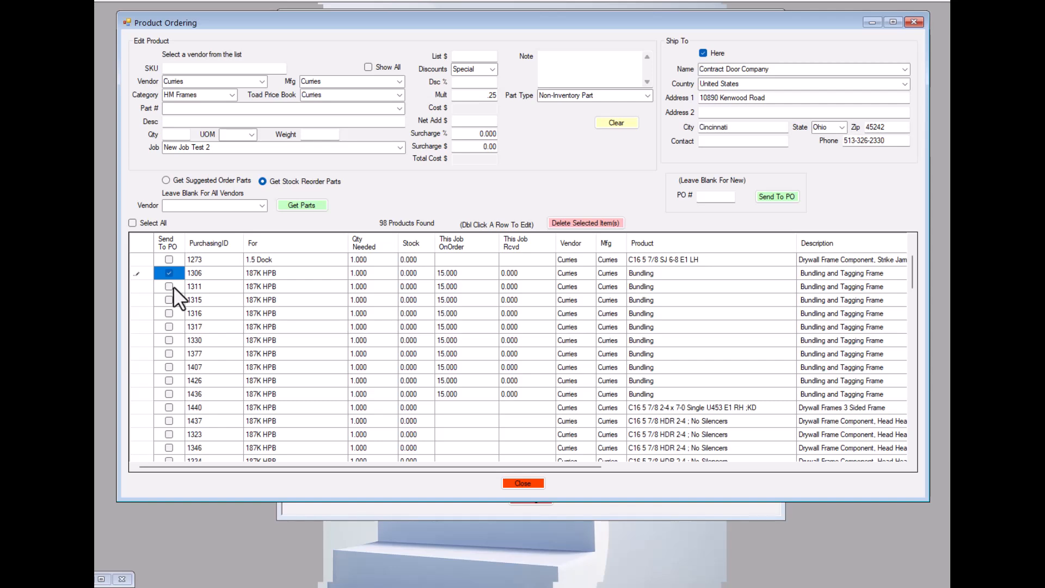
pyautogui.click(170, 286)
pyautogui.press('space')
pyautogui.press('Down')
pyautogui.press('space')
pyautogui.press('Down')
pyautogui.press('space')
pyautogui.press('Down')
pyautogui.press('space')
pyautogui.press('Down')
pyautogui.press('space')
pyautogui.press('Down')
pyautogui.press('space')
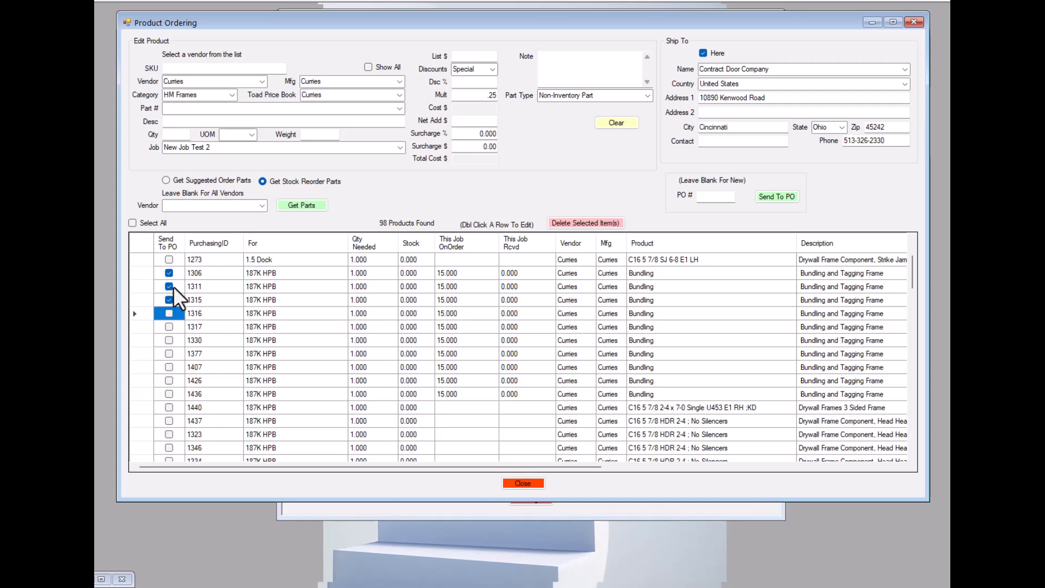
pyautogui.press('Down')
pyautogui.press('space')
pyautogui.press('Down')
pyautogui.press('space')
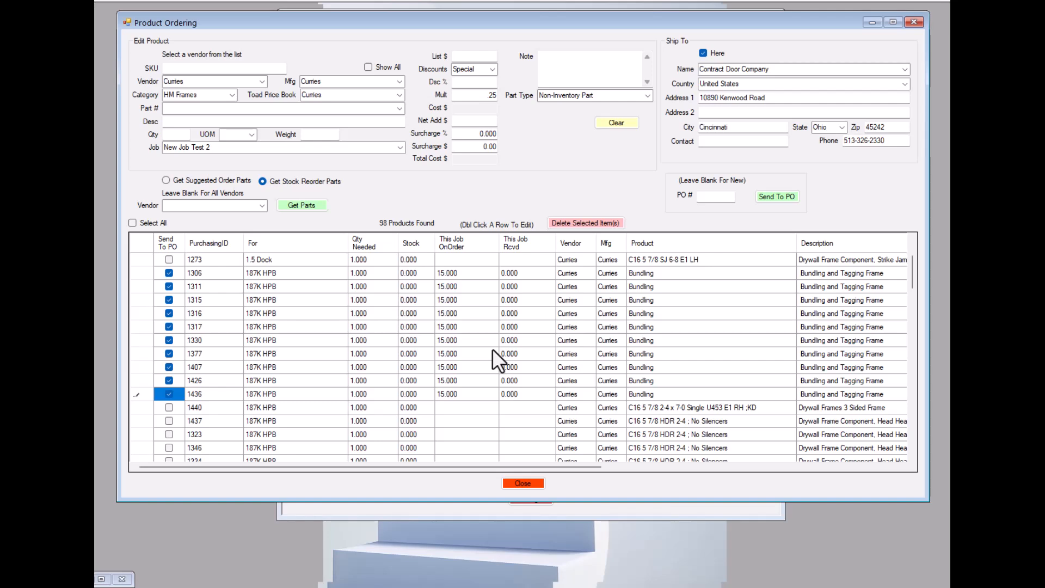
# Check the reorder count in the Program List and load the stock reorder parts for all vendors.
pyautogui.scroll(2, 492, 348)
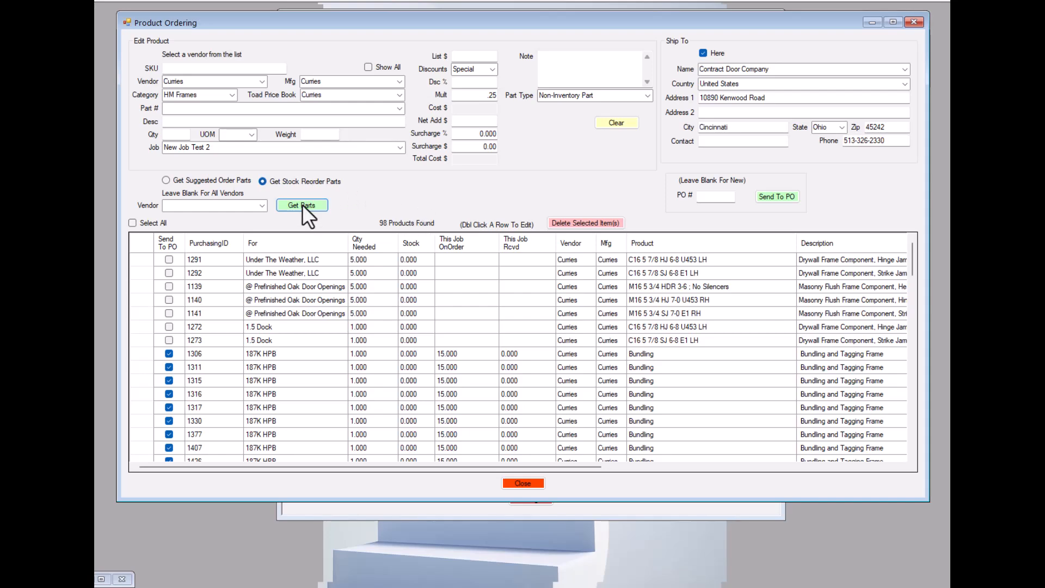
pyautogui.moveTo(587, 21); pyautogui.dragTo(591, 262)
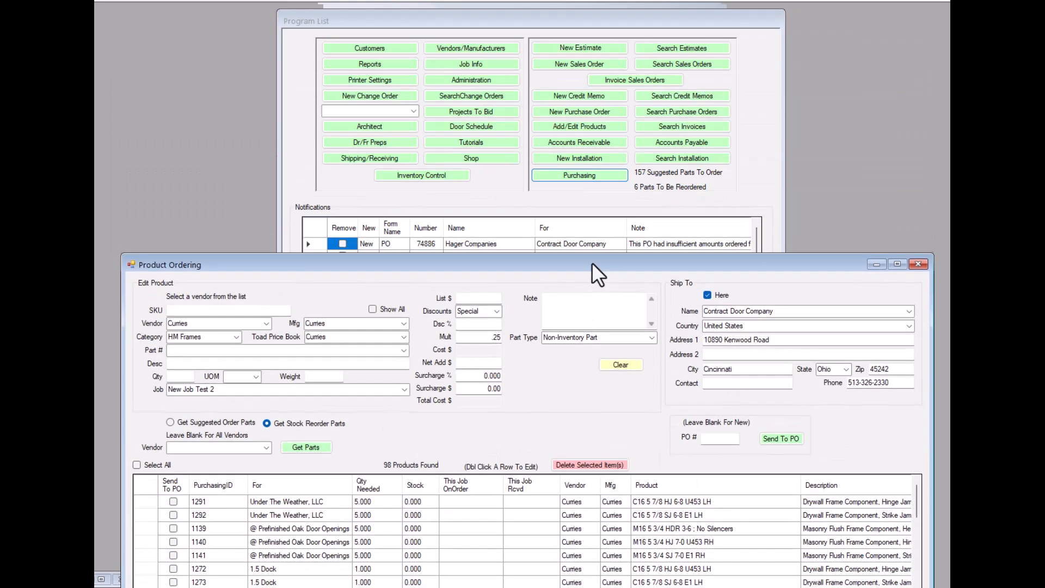
pyautogui.moveTo(518, 264); pyautogui.dragTo(504, 36)
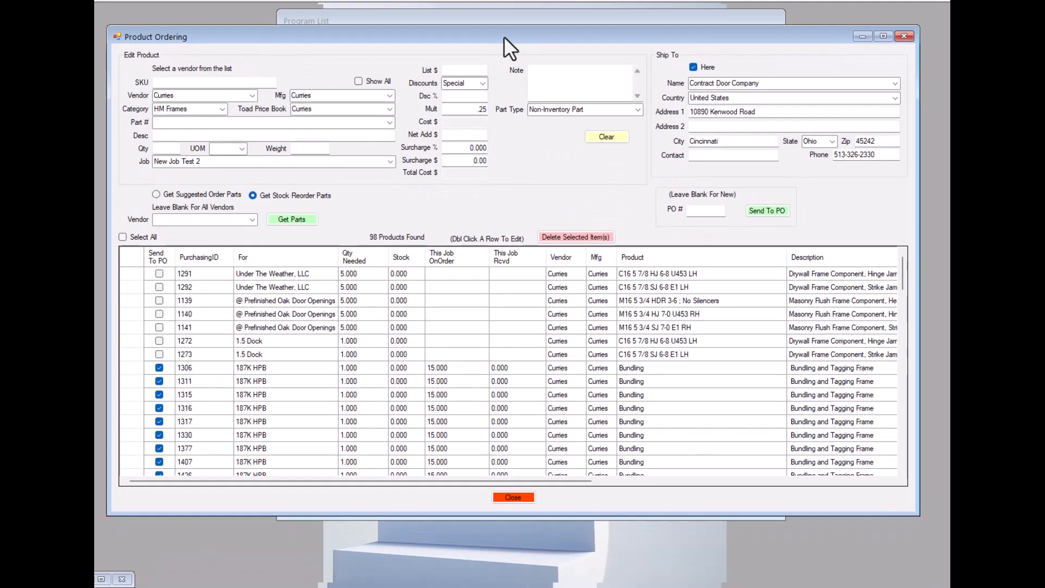
pyautogui.click(293, 217)
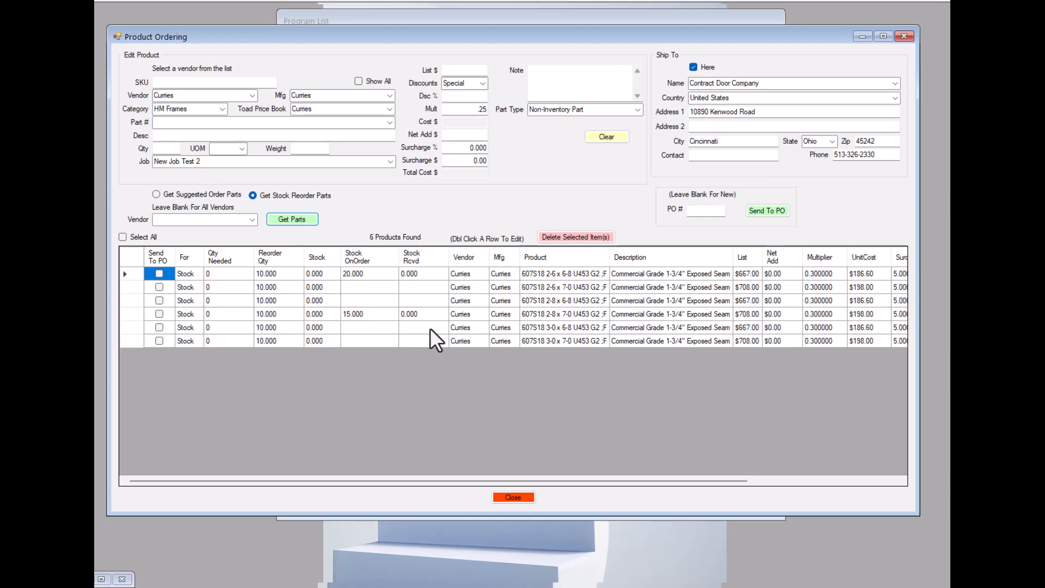
# Try to open stock part 607S18 2-6 x 6-8 U453 G2 ;F for editing and review the cost columns of the reorder list.
pyautogui.doubleClick(562, 274)
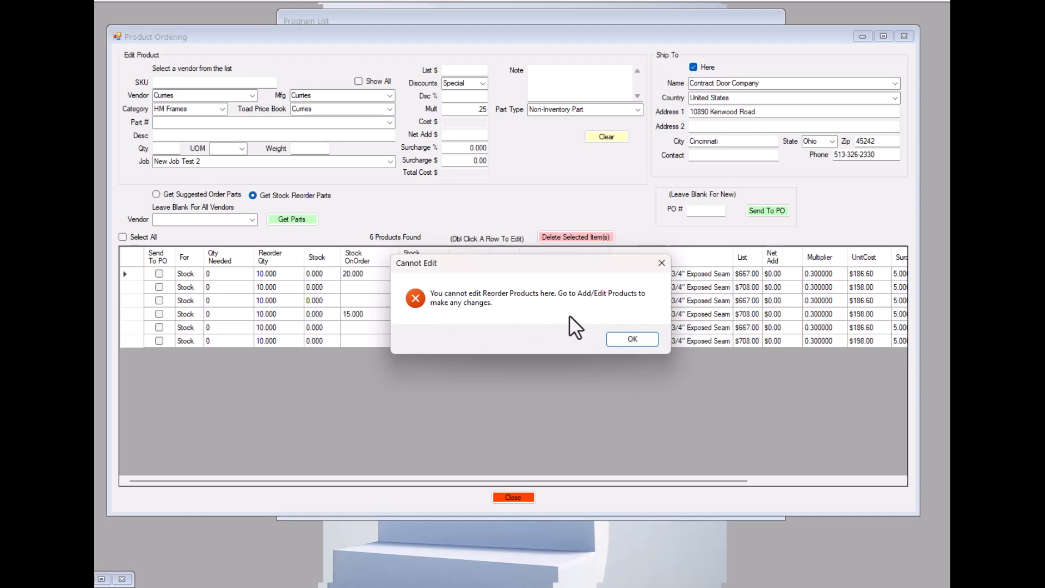
pyautogui.click(636, 338)
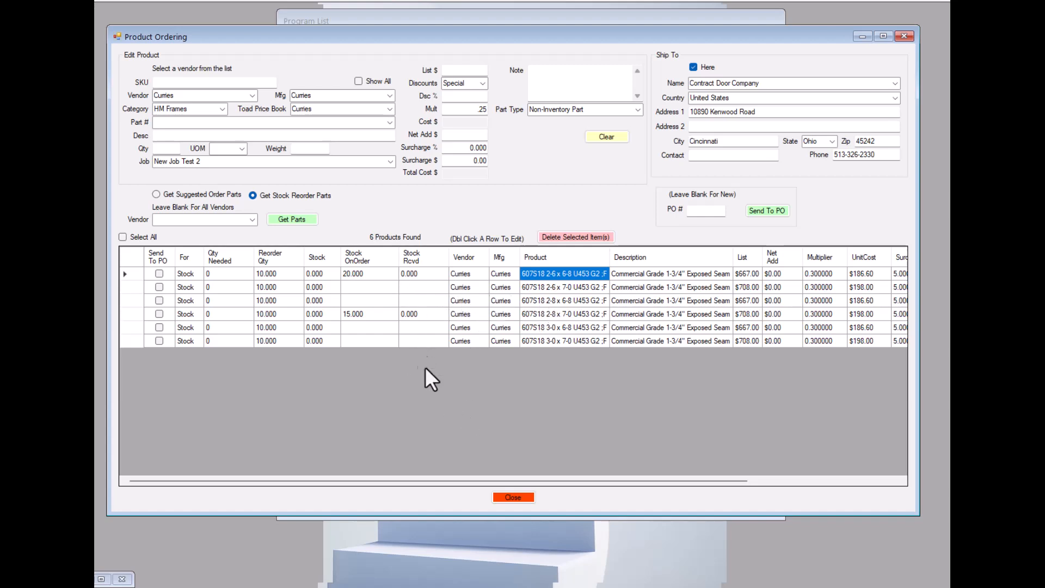
pyautogui.moveTo(545, 481); pyautogui.dragTo(753, 484)
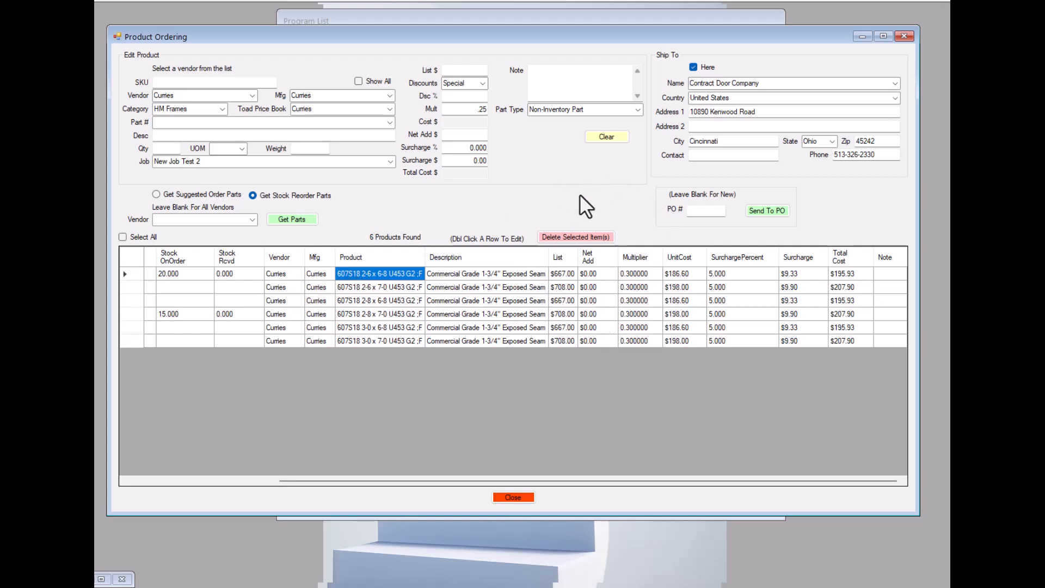
# Uncover the Program List to locate Add/Edit Products, and return to the quantity columns of the stock reorder list.
pyautogui.moveTo(610, 34); pyautogui.dragTo(613, 177)
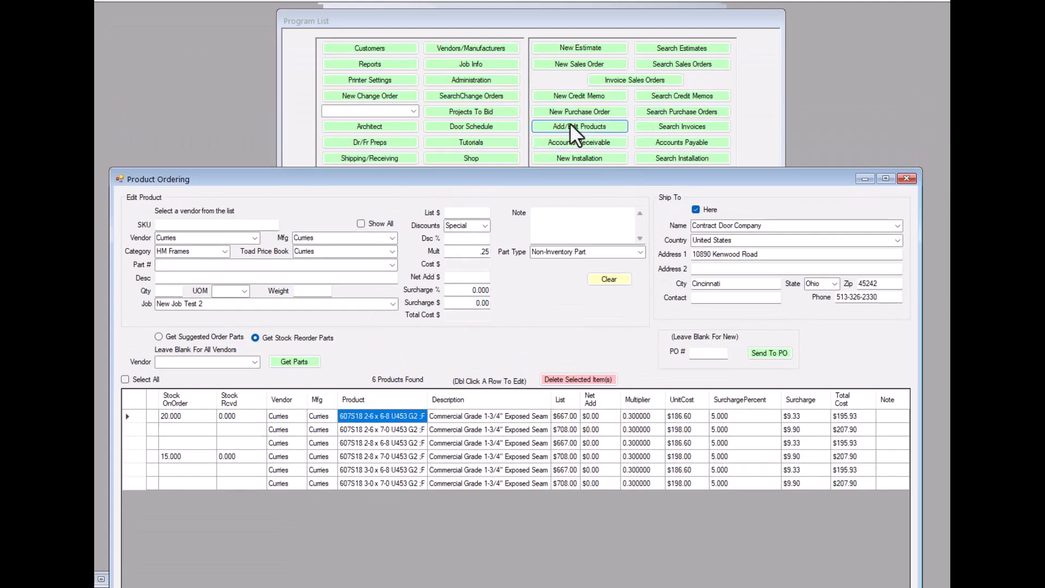
pyautogui.moveTo(502, 175); pyautogui.dragTo(504, 40)
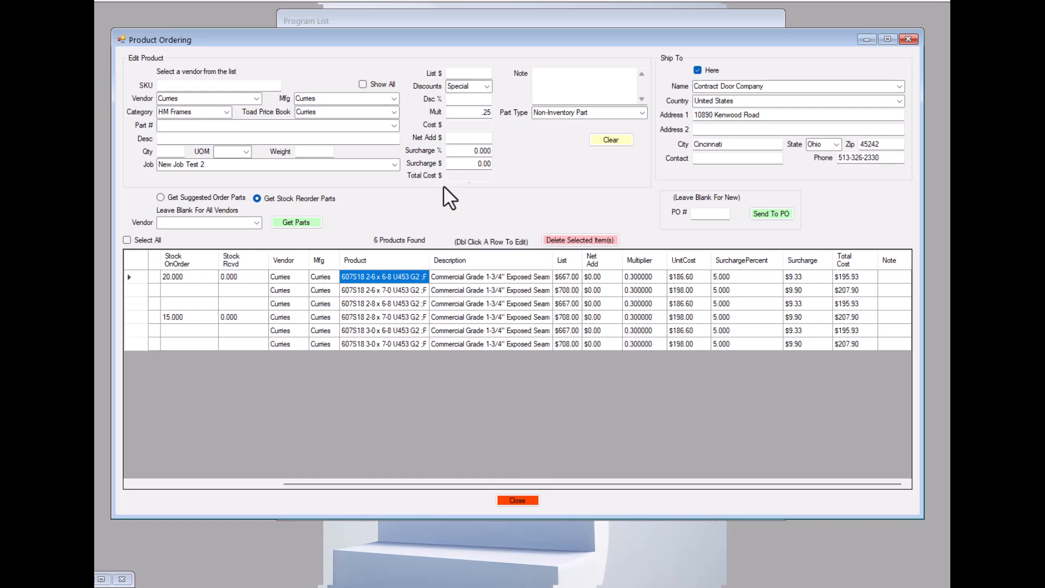
pyautogui.moveTo(545, 36)
pyautogui.mouseDown()
pyautogui.moveTo(531, 171)
pyautogui.moveTo(545, 33)
pyautogui.mouseUp()
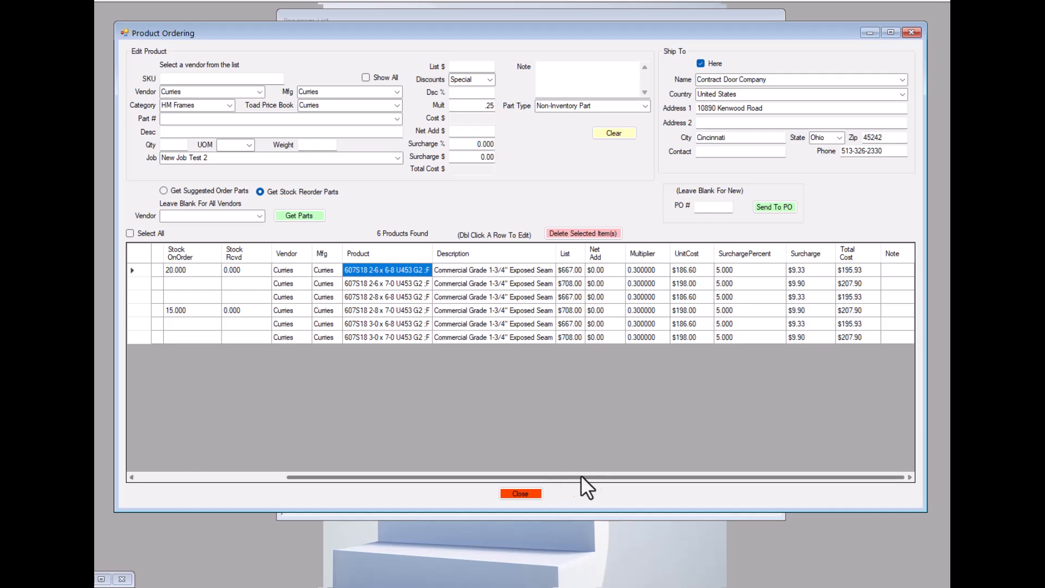
pyautogui.moveTo(585, 476); pyautogui.dragTo(275, 476)
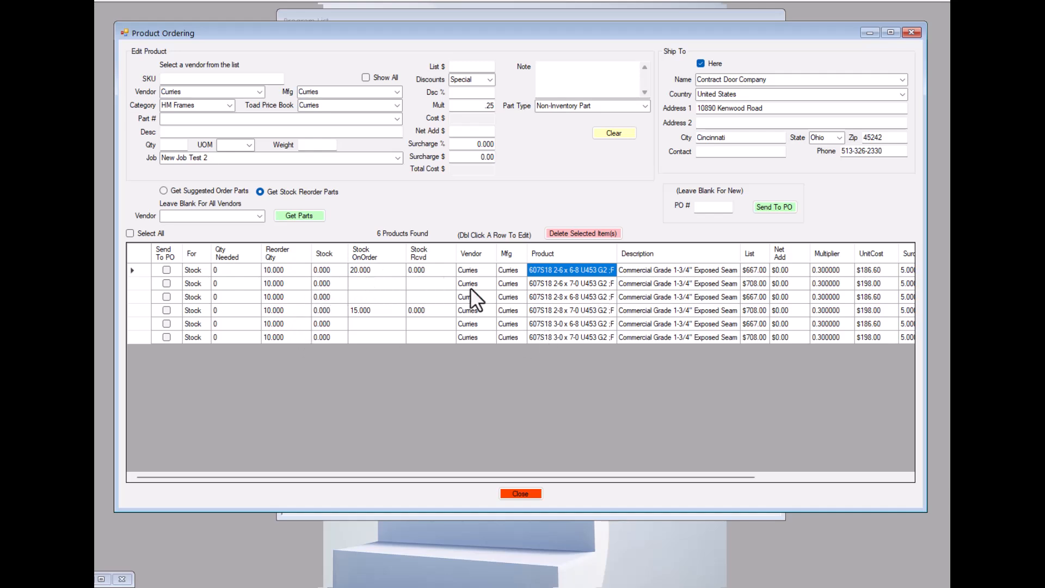
# Set the parts vendor to Curries and try to send stock part 607S18 2-6 x 6-8 U453 G2 ;F to a PO.
pyautogui.click(259, 215)
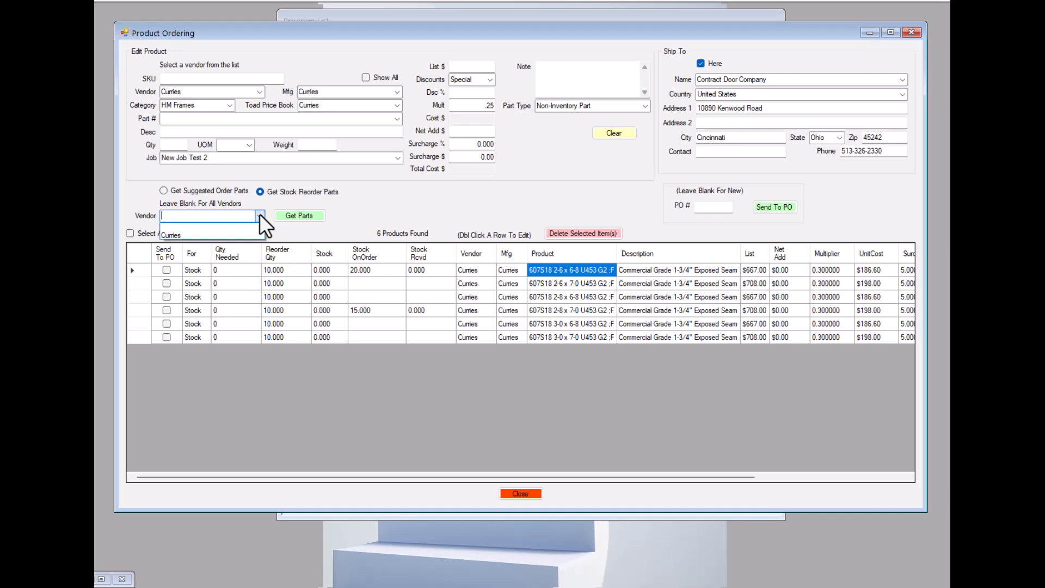
pyautogui.click(188, 235)
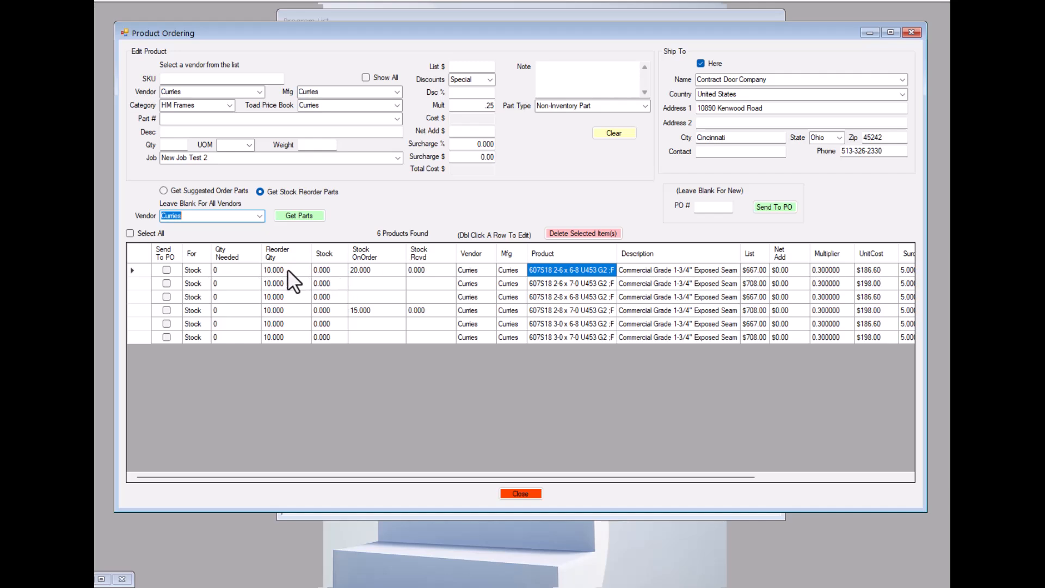
pyautogui.click(166, 270)
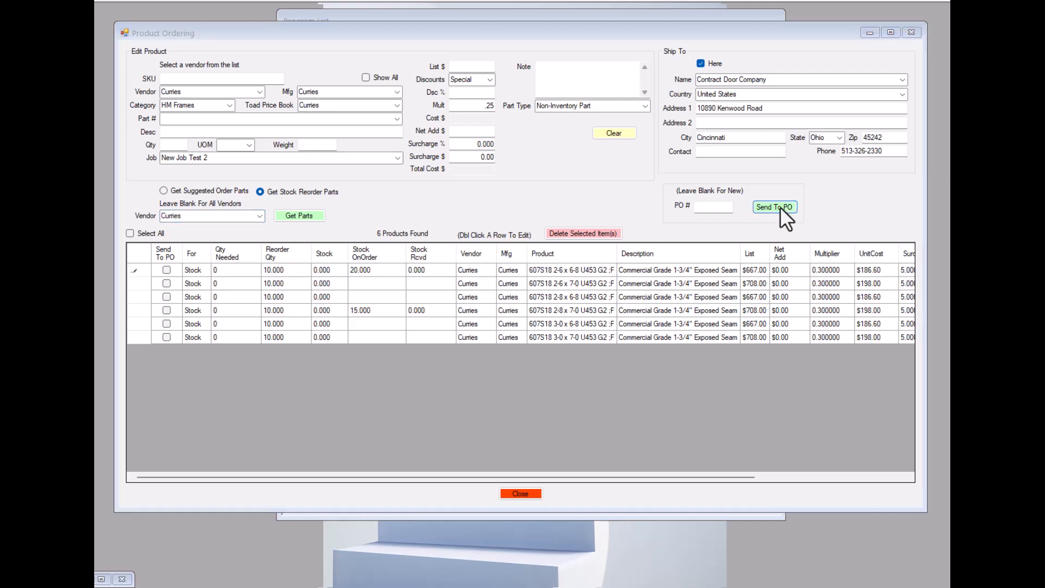
# Enter a needed quantity of 4 for stock part 607S18 2-6 x 7-0 U453 G2 ;F.
pyautogui.click(227, 270)
pyautogui.click(226, 284)
pyautogui.write('4')
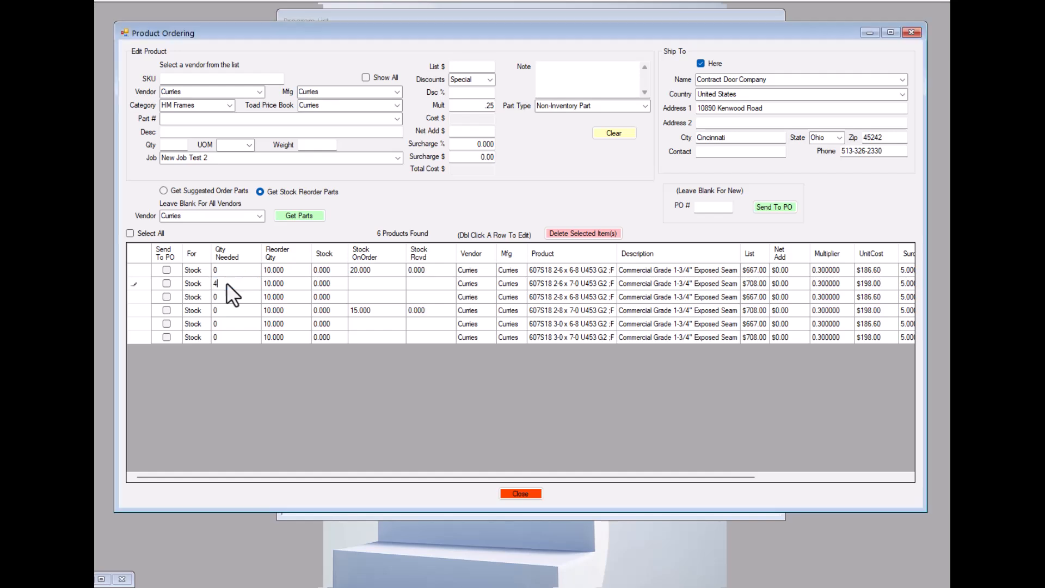